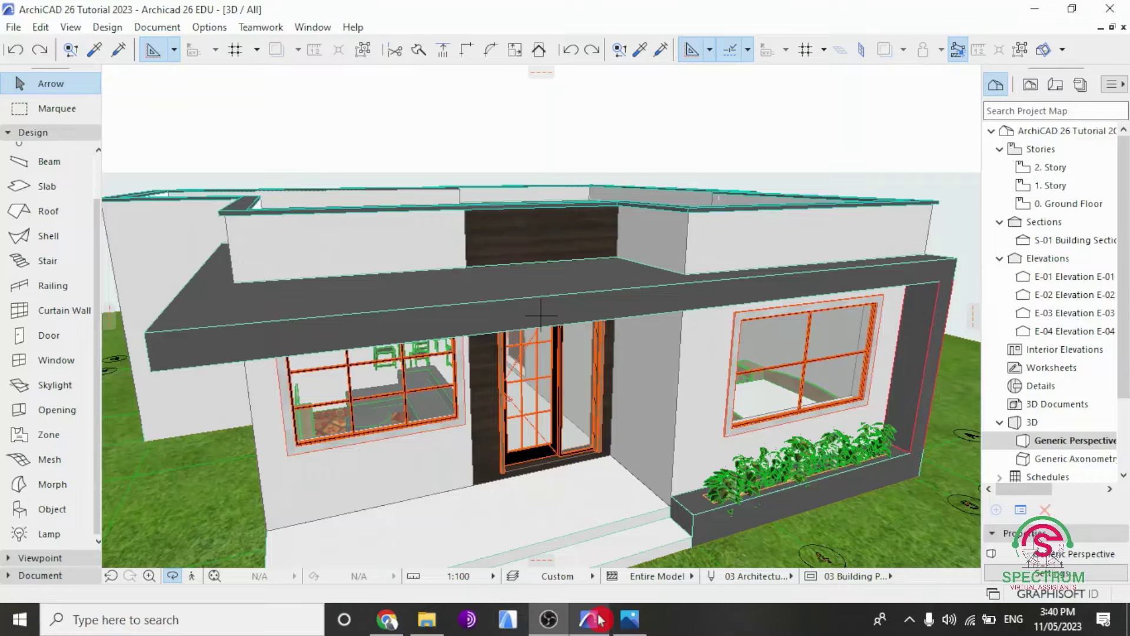
Select the dark wood-clad wall around the entrance door in the 3D view
{"action": "scroll", "coordinate": [566, 469], "scroll_direction": "up", "scroll_amount": 3}
{"action": "middle_click_drag", "start_coordinate": [566, 470], "coordinate": [596, 486], "text": "shift"}
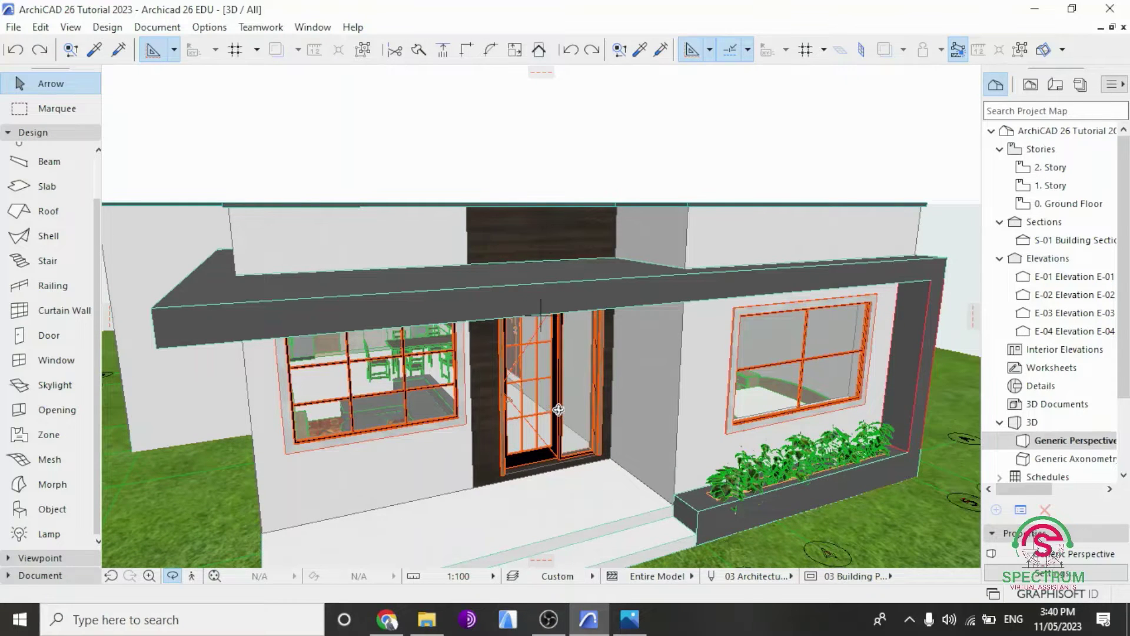
{"action": "middle_click_drag", "start_coordinate": [556, 410], "coordinate": [521, 468], "text": "shift"}
{"action": "scroll", "coordinate": [518, 470], "scroll_direction": "up", "scroll_amount": 3}
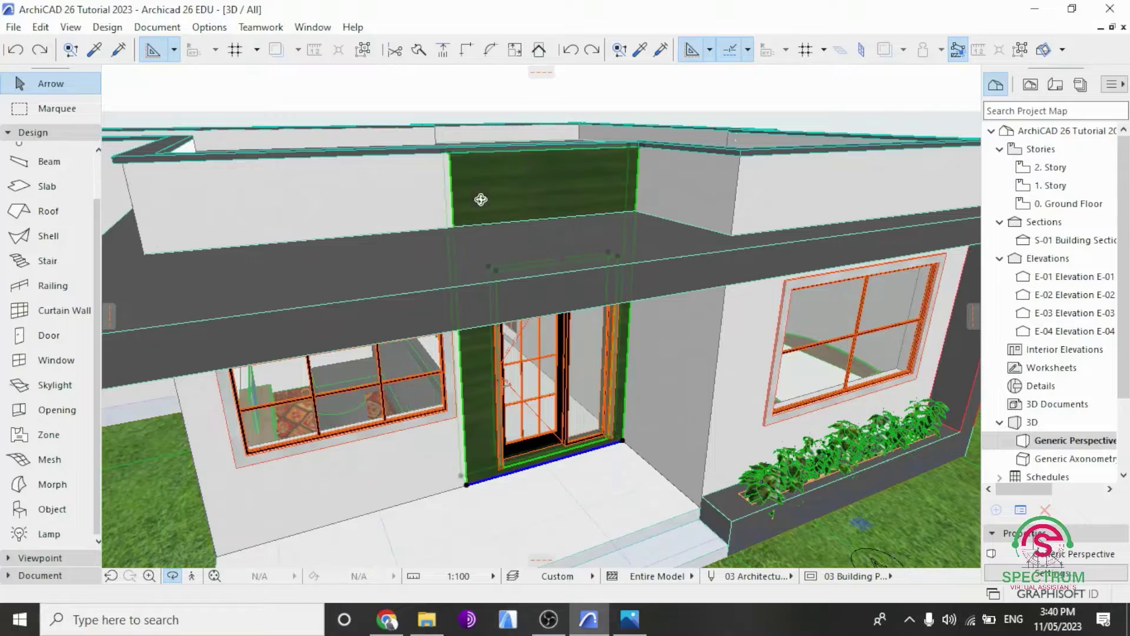
{"action": "scroll", "coordinate": [515, 205], "scroll_direction": "up", "scroll_amount": 2}
{"action": "scroll", "coordinate": [511, 206], "scroll_direction": "up", "scroll_amount": 1}
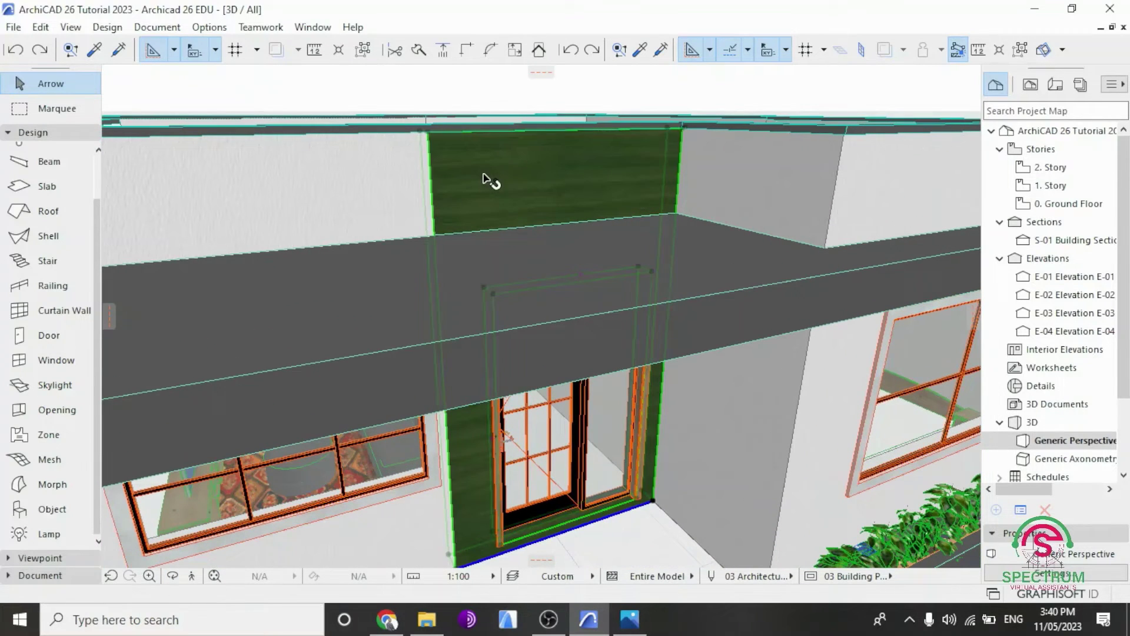
{"action": "left_click", "coordinate": [492, 182]}
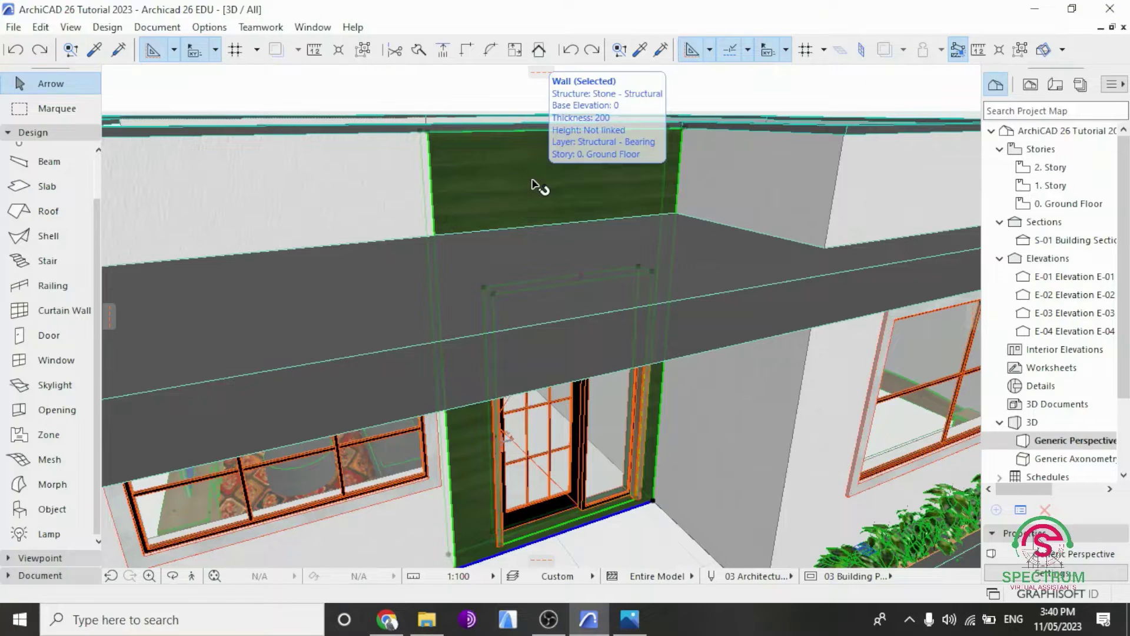
Switch to the photo viewer to examine the image 02 Stone Cladding - Mazera.jpg, and return to Archicad
{"action": "left_click", "coordinate": [629, 624]}
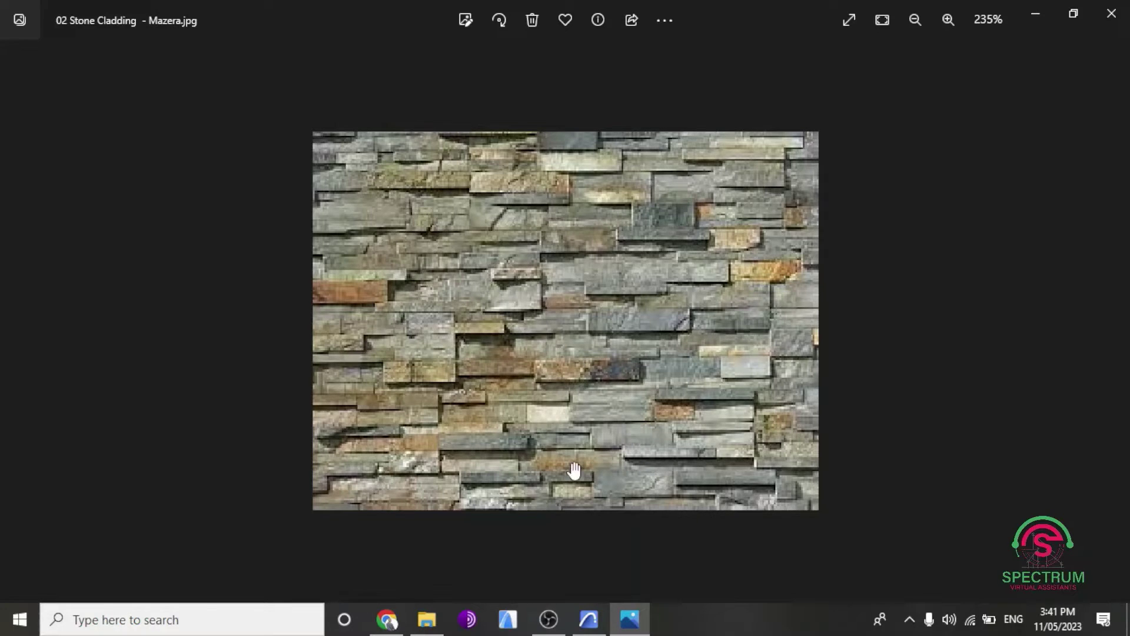
{"action": "left_click", "coordinate": [589, 619]}
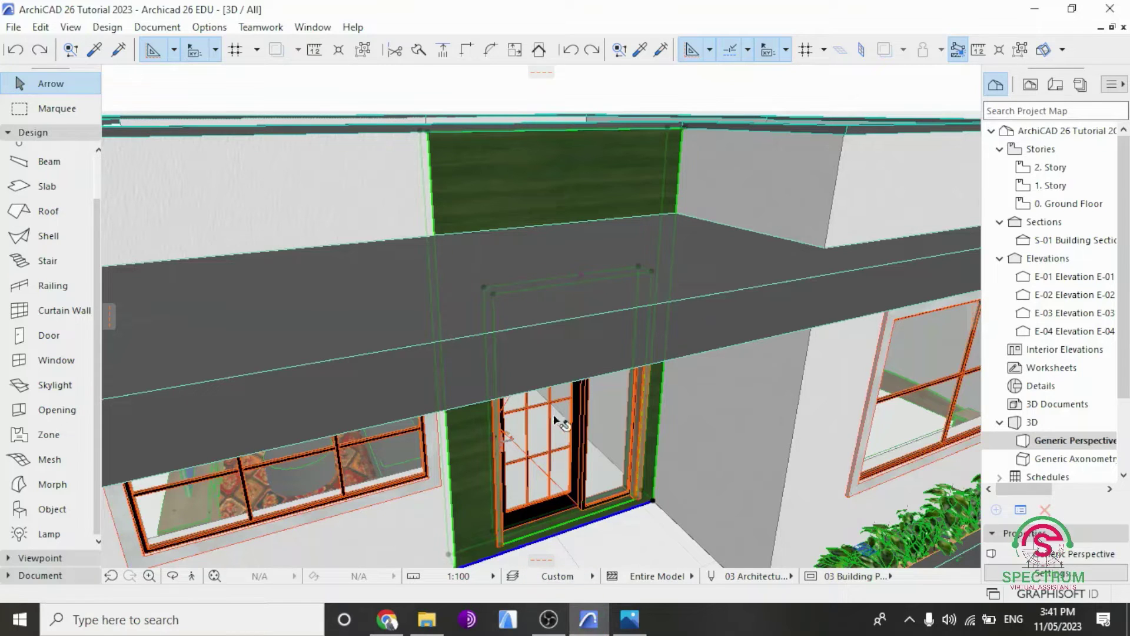
{"action": "middle_click_drag", "start_coordinate": [549, 304], "coordinate": [535, 319], "text": "shift"}
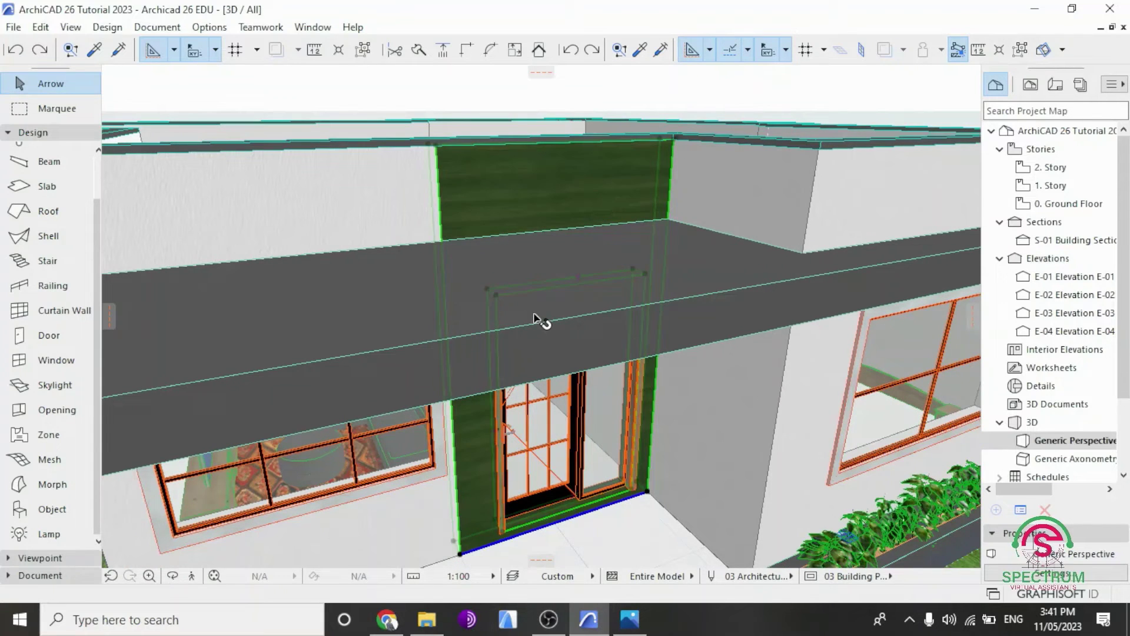
Open the Surfaces attribute settings and show the surfaces in the Stonework folder
{"action": "left_click", "coordinate": [217, 30]}
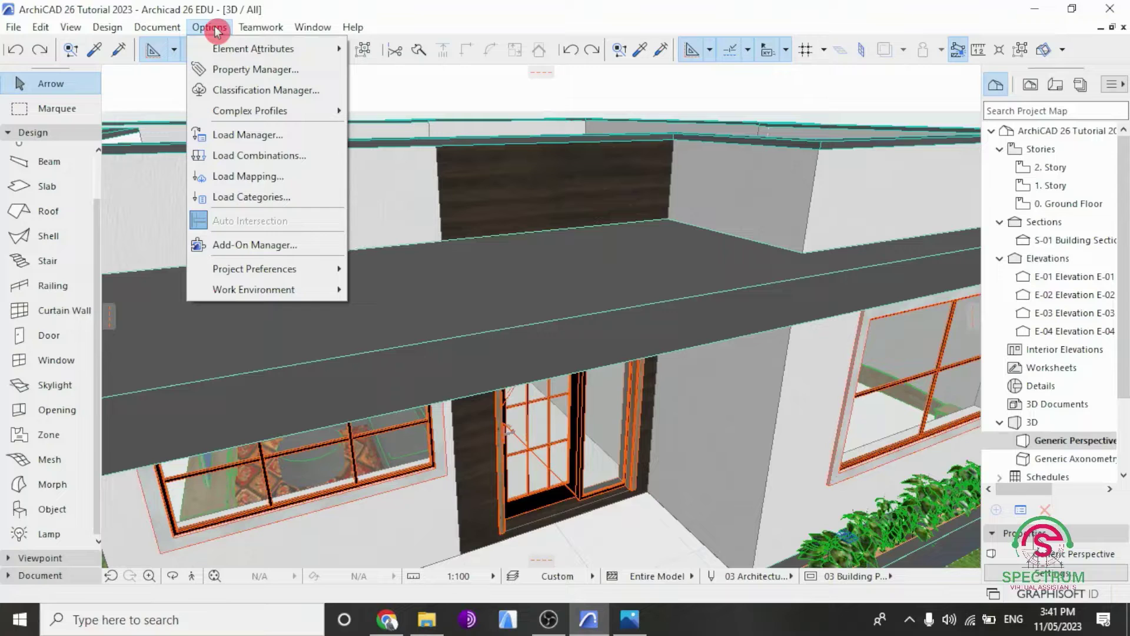
{"action": "mouse_move", "coordinate": [249, 50]}
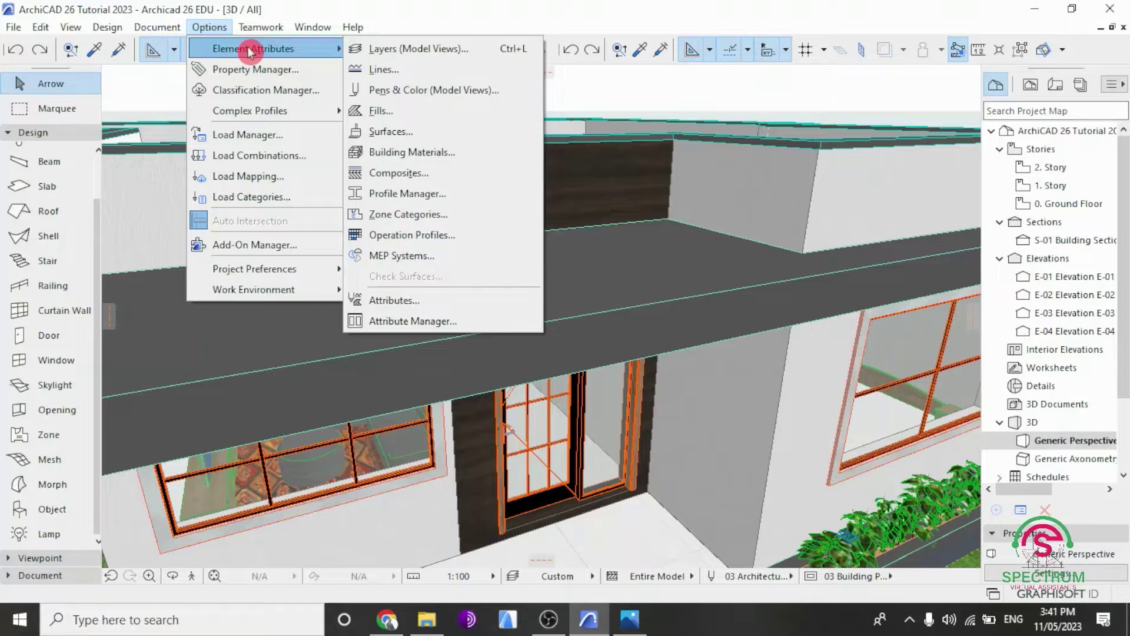
{"action": "left_click", "coordinate": [391, 132]}
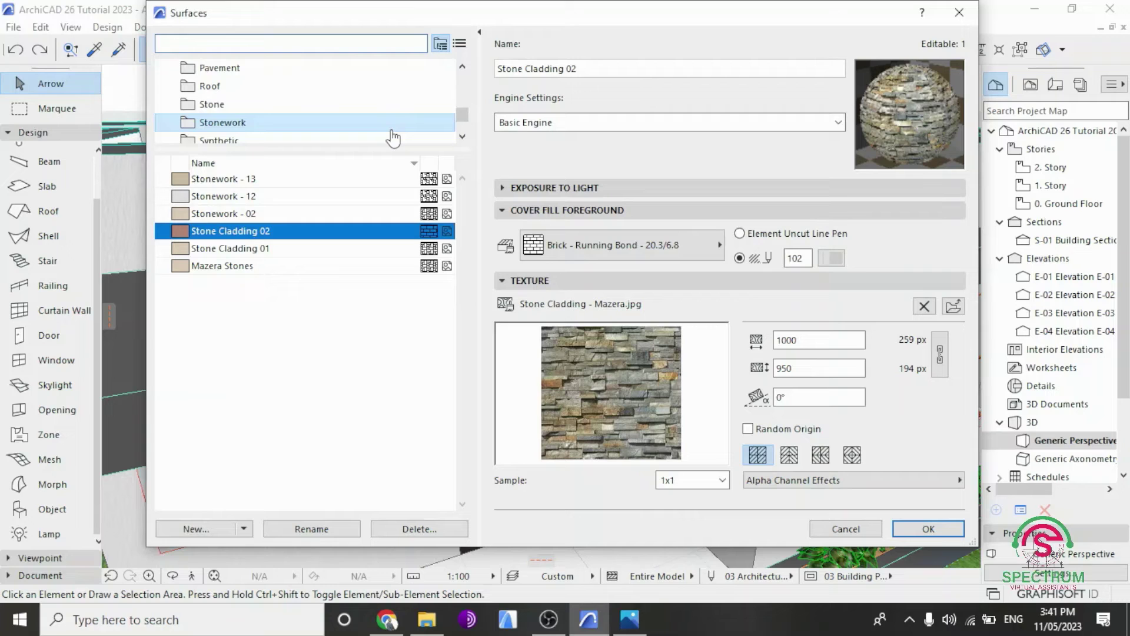
{"action": "left_click", "coordinate": [210, 105]}
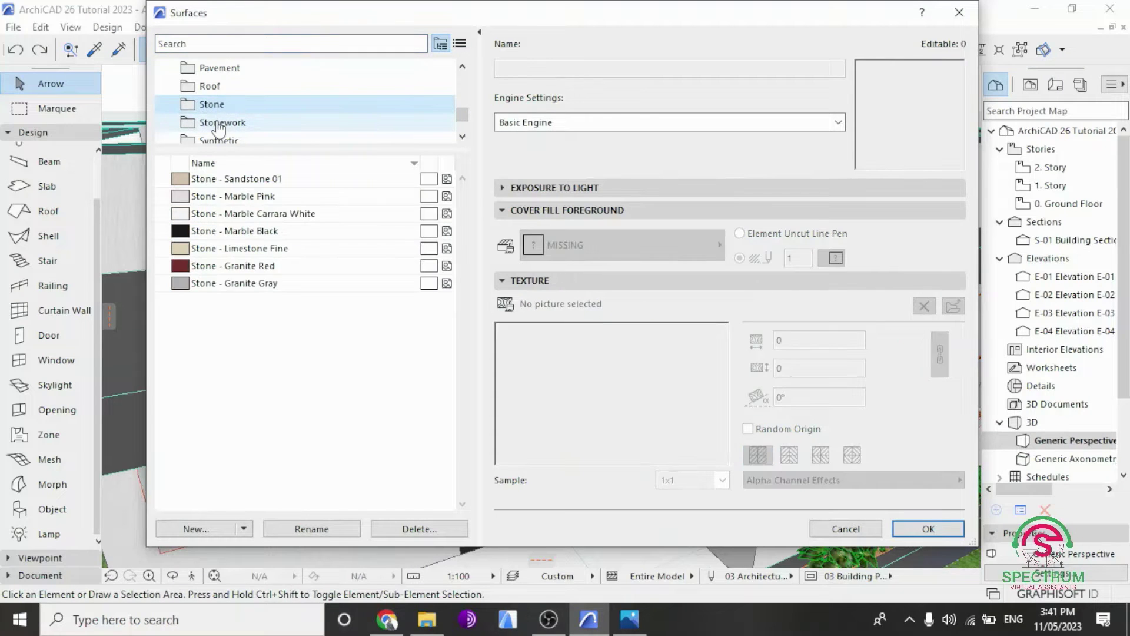
{"action": "left_click", "coordinate": [220, 123]}
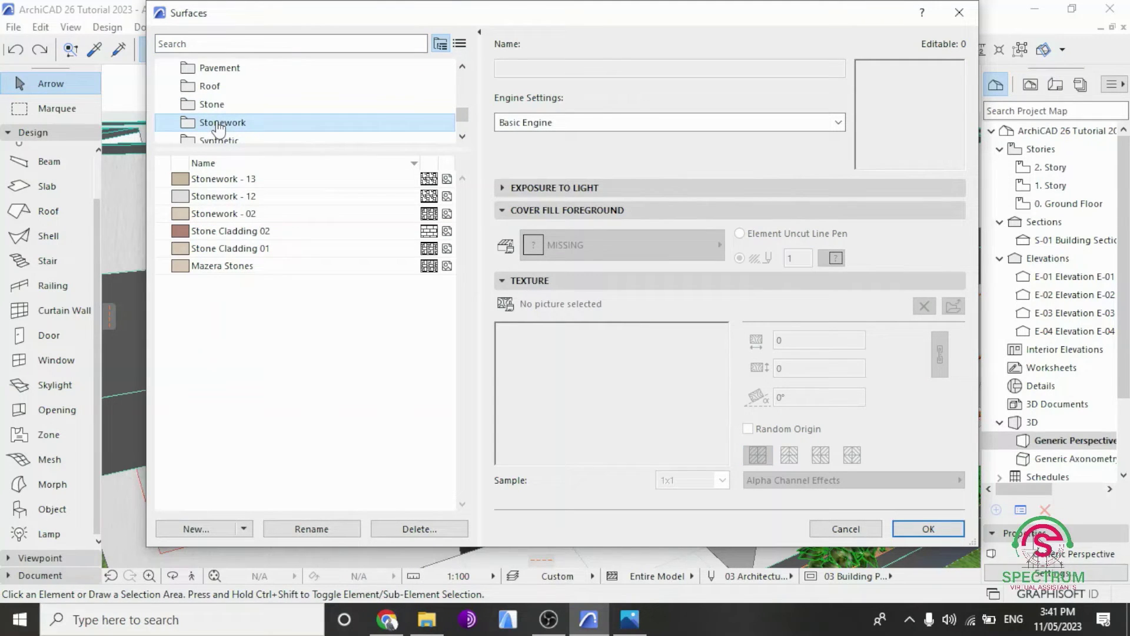
{"action": "scroll", "coordinate": [348, 116], "scroll_direction": "down", "scroll_amount": 1}
{"action": "scroll", "coordinate": [276, 110], "scroll_direction": "up", "scroll_amount": 1}
Create a new surface named Stone Cladding 03 as a duplicate of Brick - Running Bond
{"action": "left_click", "coordinate": [196, 536]}
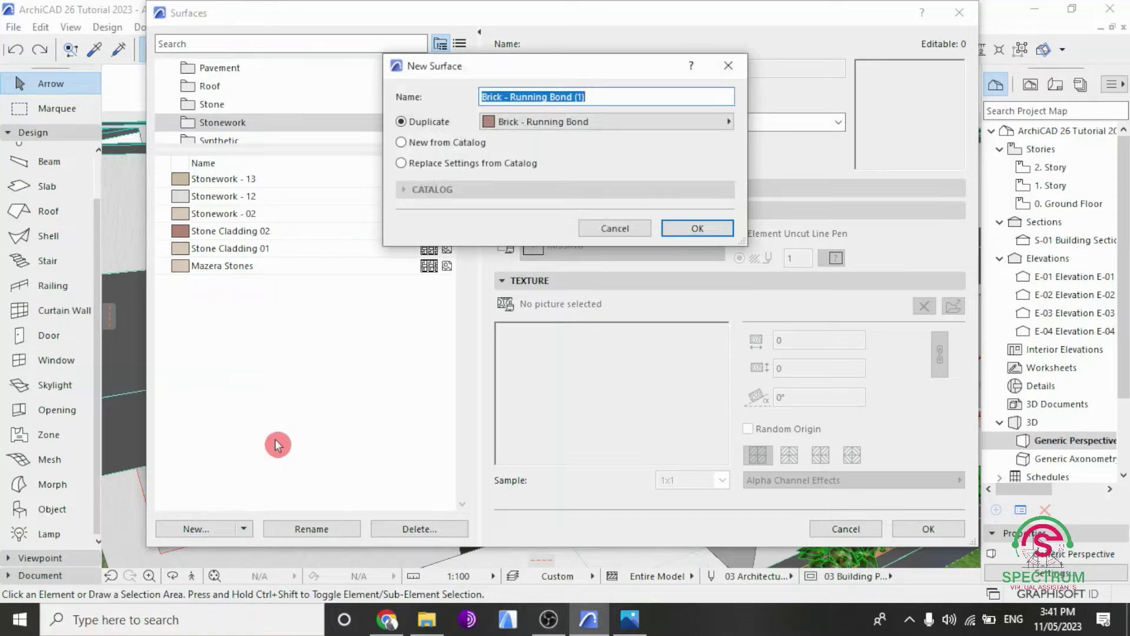
{"action": "left_click", "coordinate": [595, 96]}
{"action": "left_click_drag", "start_coordinate": [595, 97], "coordinate": [417, 101]}
{"action": "type", "text": "Stone"}
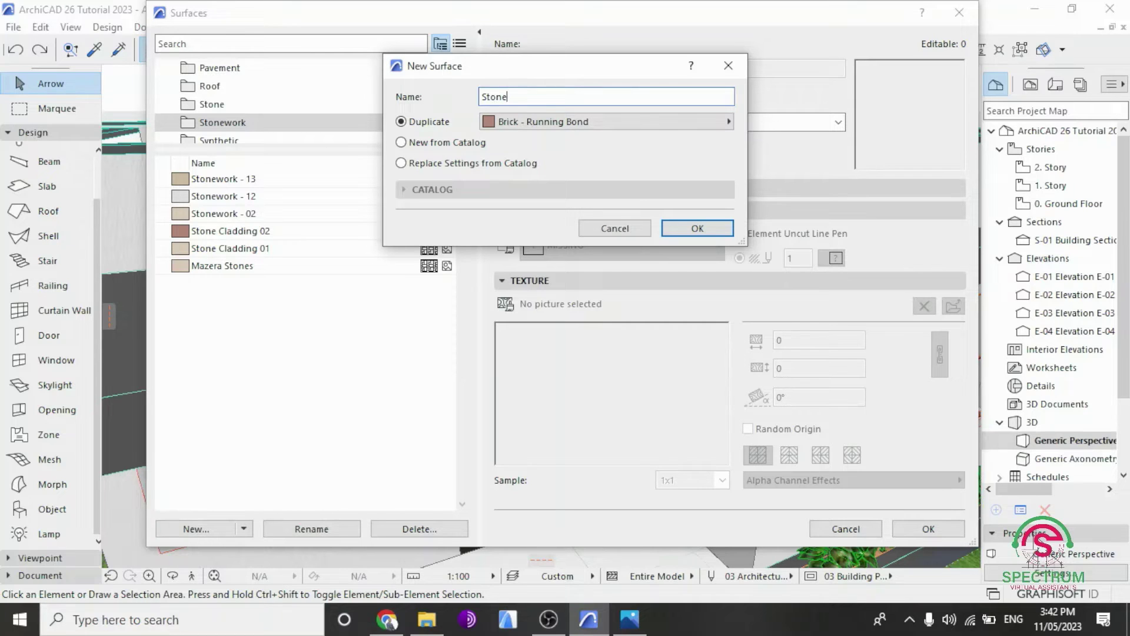
{"action": "type", "text": " Cladding 03"}
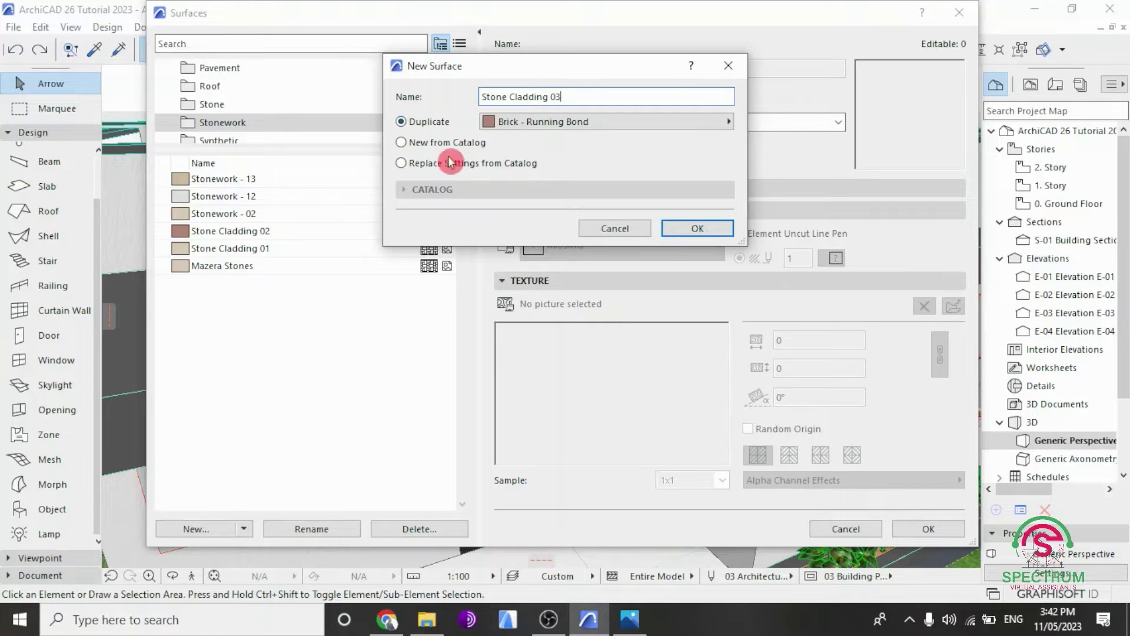
{"action": "left_click", "coordinate": [698, 228]}
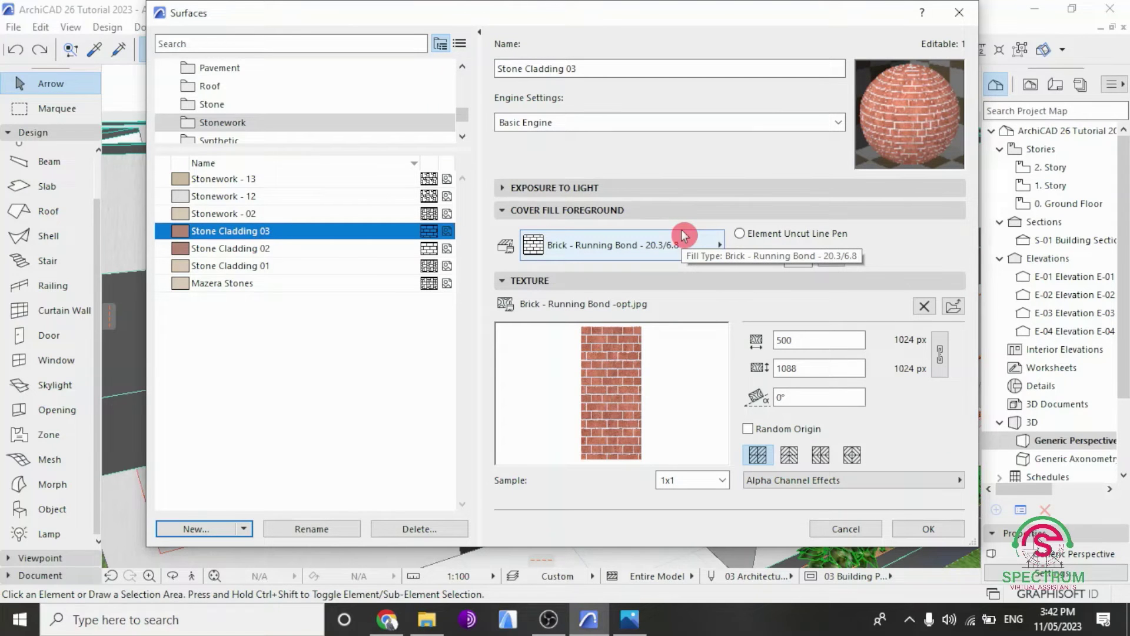
Choose Basic Engine for the Stone Cladding 03 surface and review its exposure-to-light settings
{"action": "left_click_drag", "start_coordinate": [565, 15], "coordinate": [506, 62]}
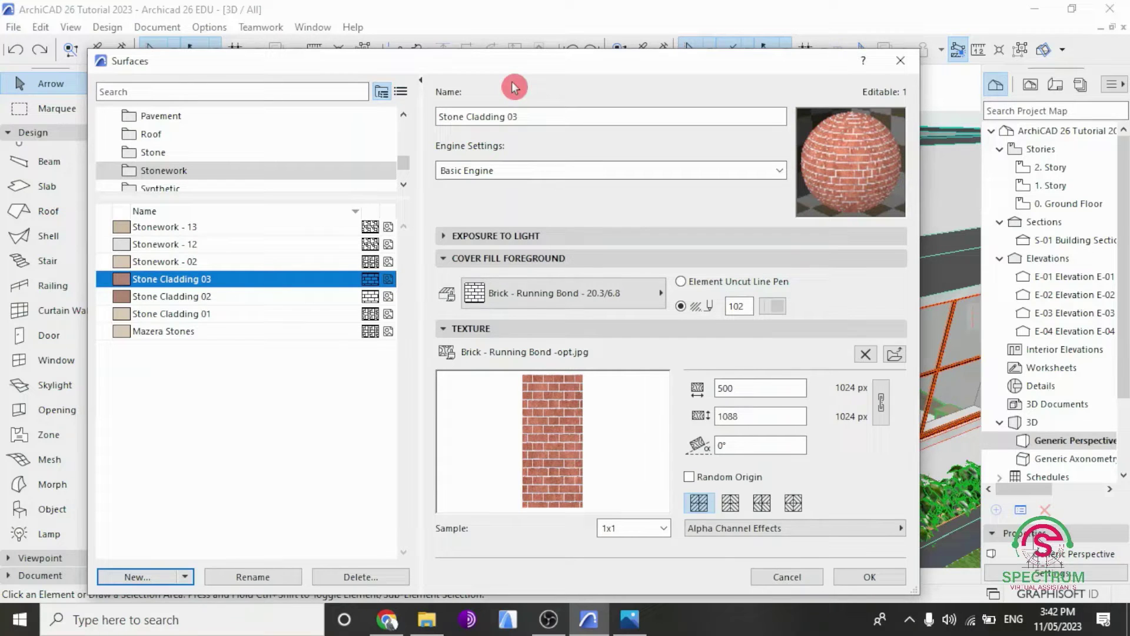
{"action": "left_click", "coordinate": [783, 175]}
{"action": "left_click", "coordinate": [517, 188]}
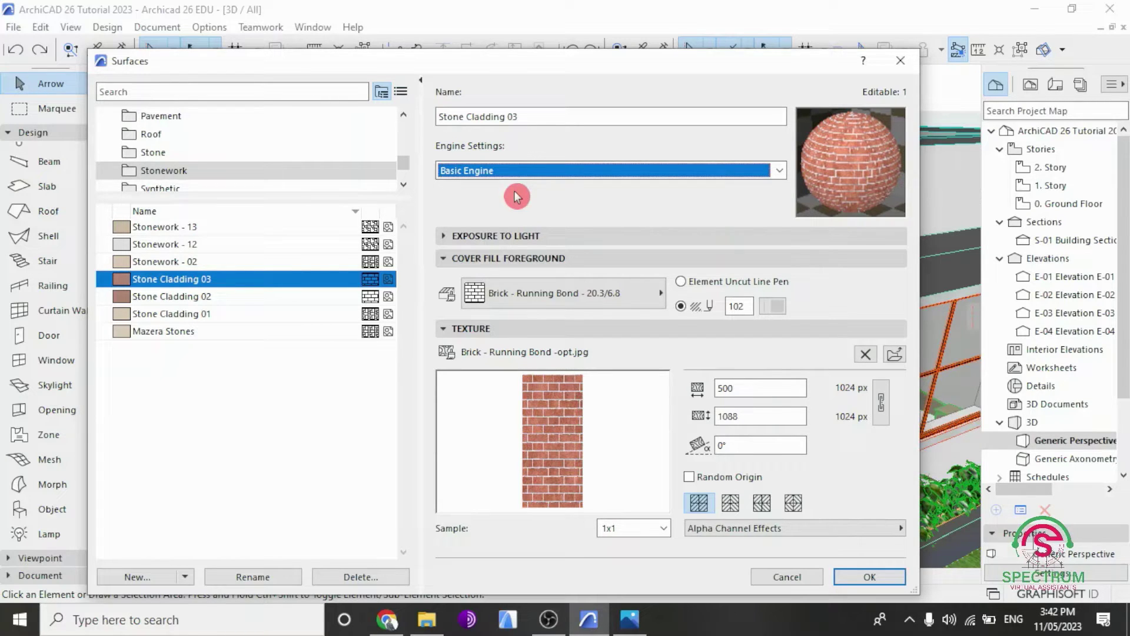
{"action": "left_click", "coordinate": [439, 237]}
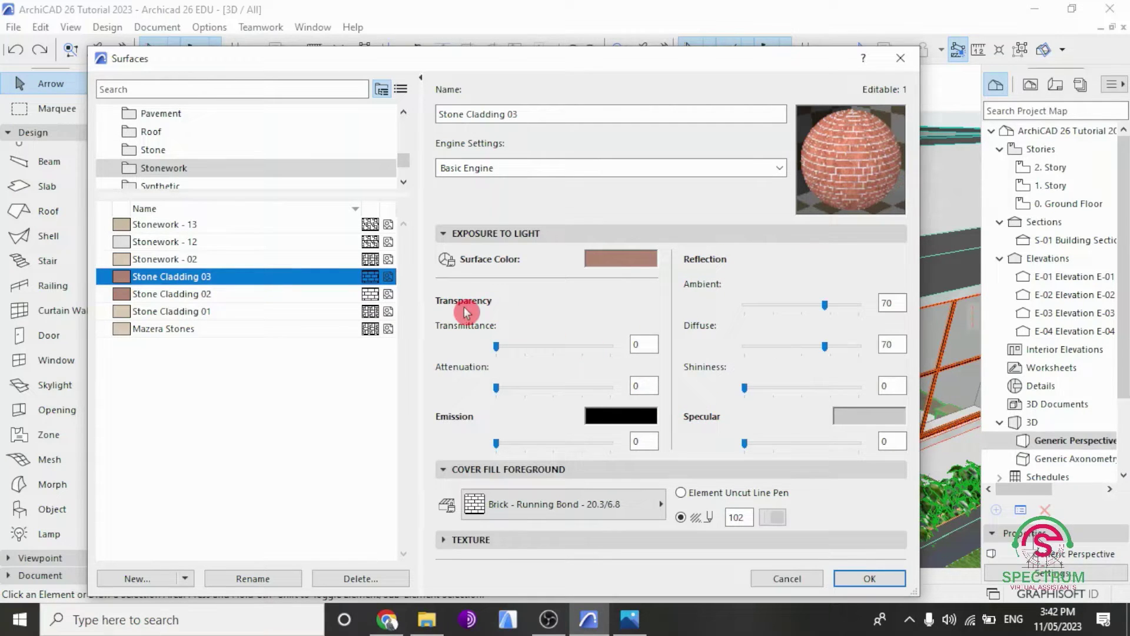
{"action": "left_click", "coordinate": [465, 244]}
Set the cover fill foreground of Stone Cladding 03 to Stonework 02
{"action": "left_click", "coordinate": [446, 258]}
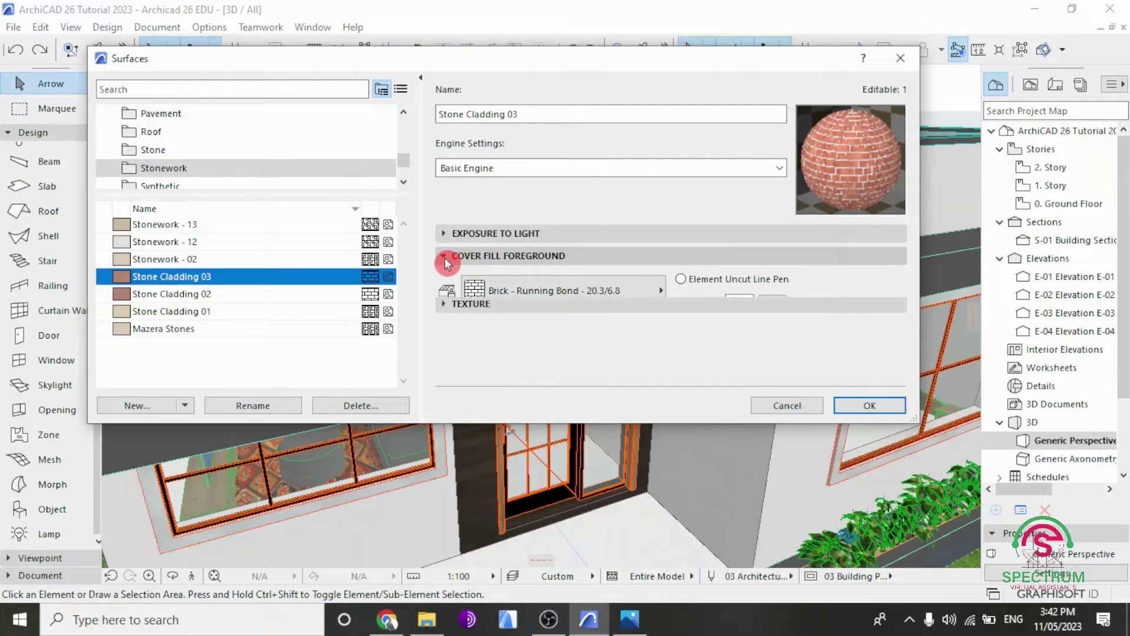
{"action": "left_click", "coordinate": [448, 256]}
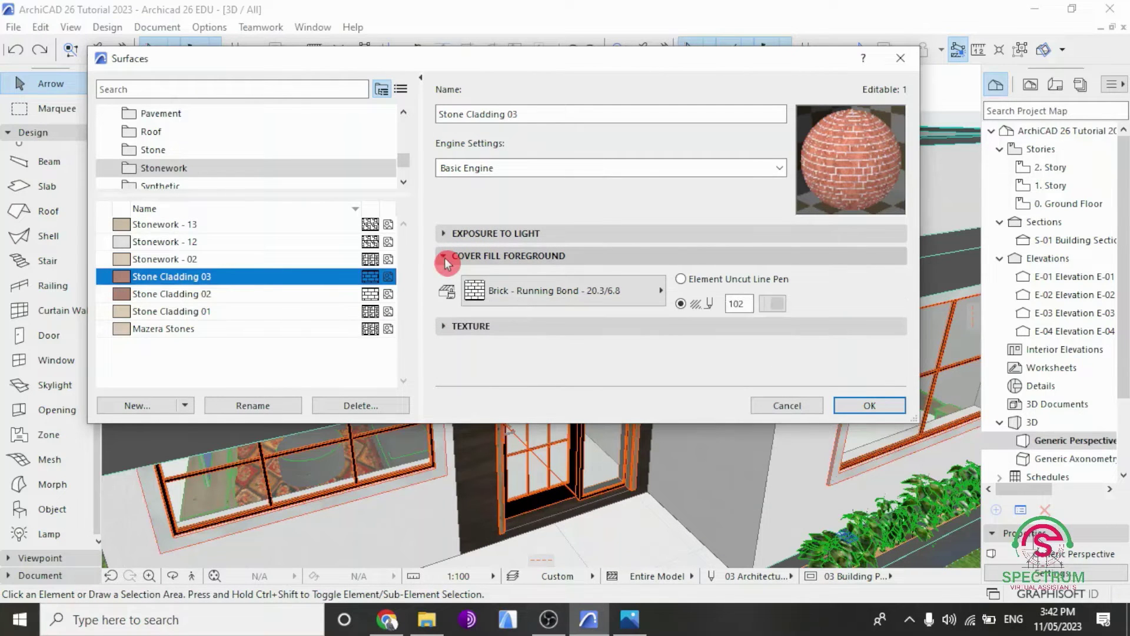
{"action": "left_click", "coordinate": [592, 299]}
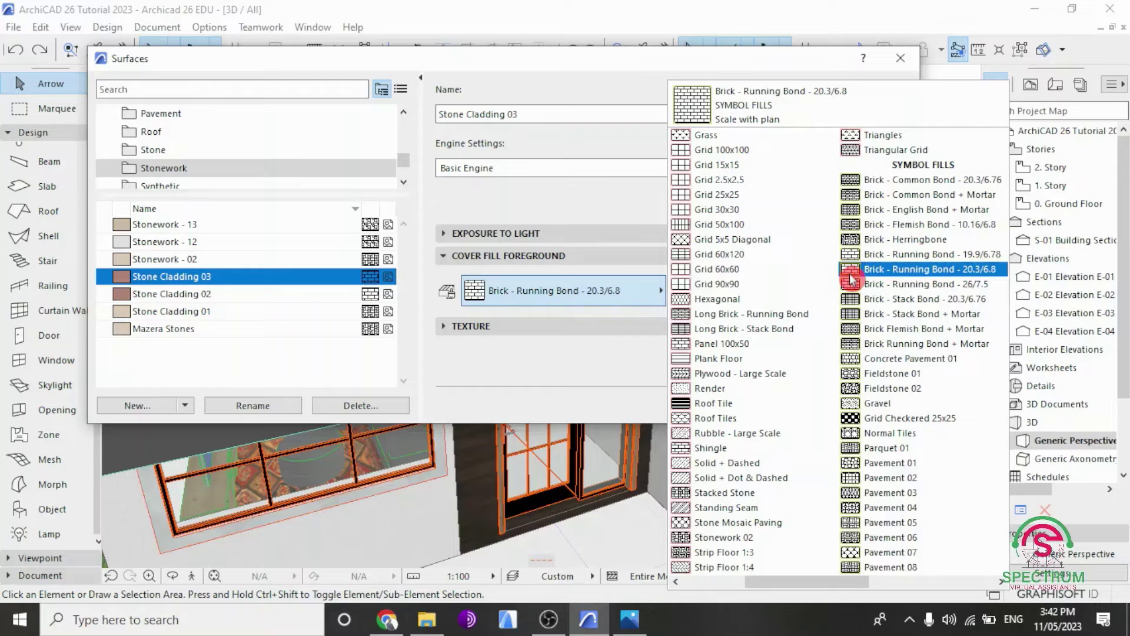
{"action": "scroll", "coordinate": [852, 280], "scroll_direction": "up", "scroll_amount": 2}
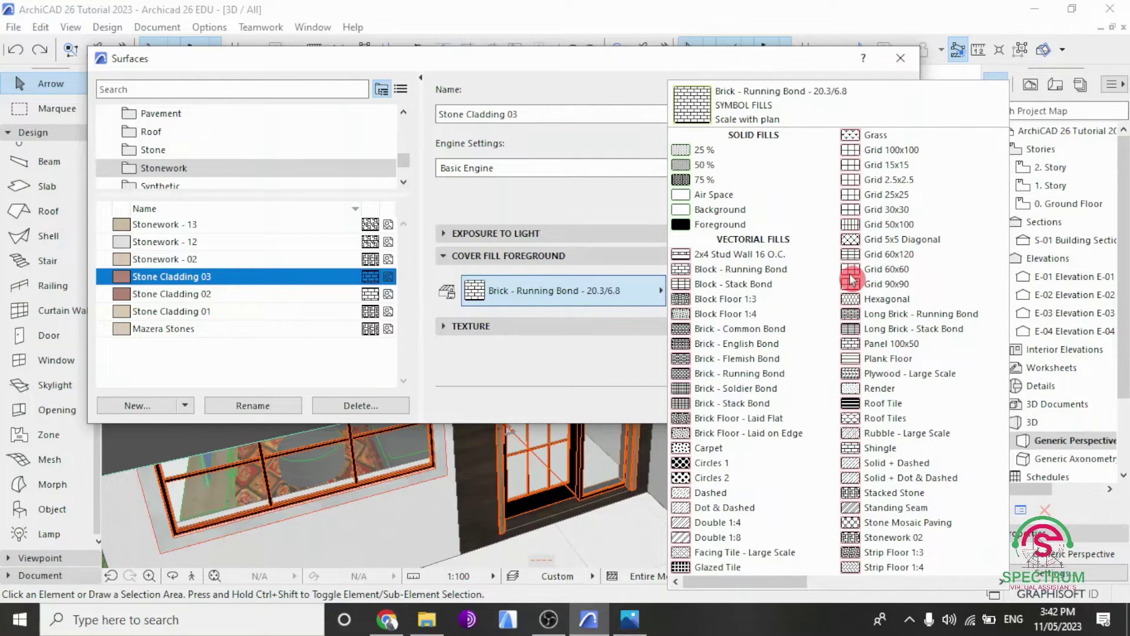
{"action": "left_click", "coordinate": [895, 538]}
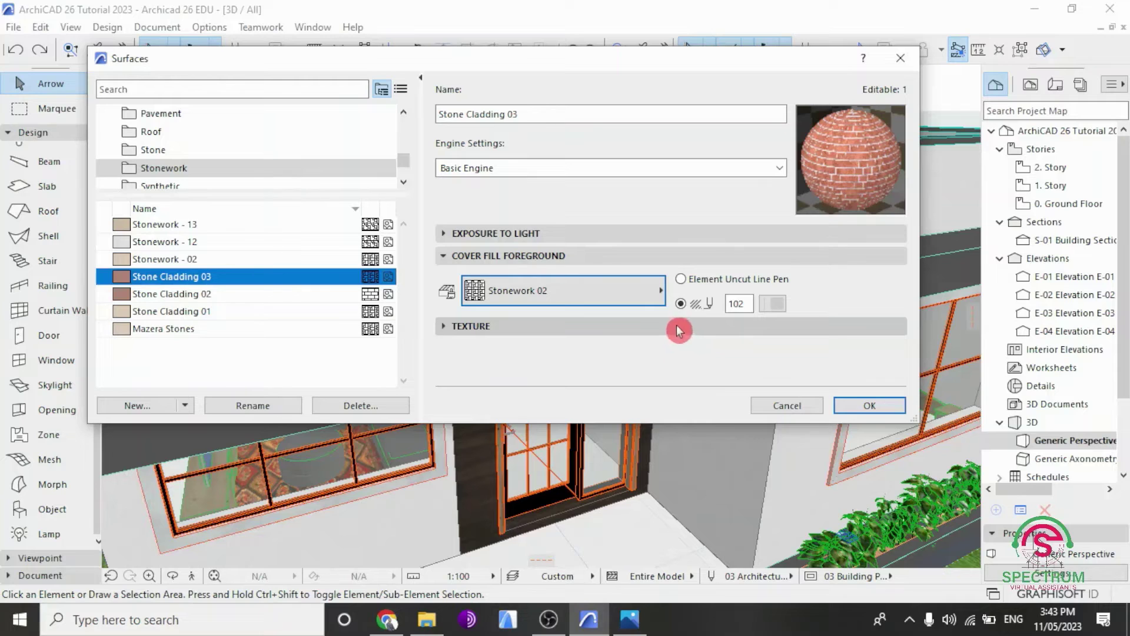
Add the image 02 Stone Cladding - Mazera from the Brick Layer folder to the texture image library
{"action": "left_click", "coordinate": [447, 329]}
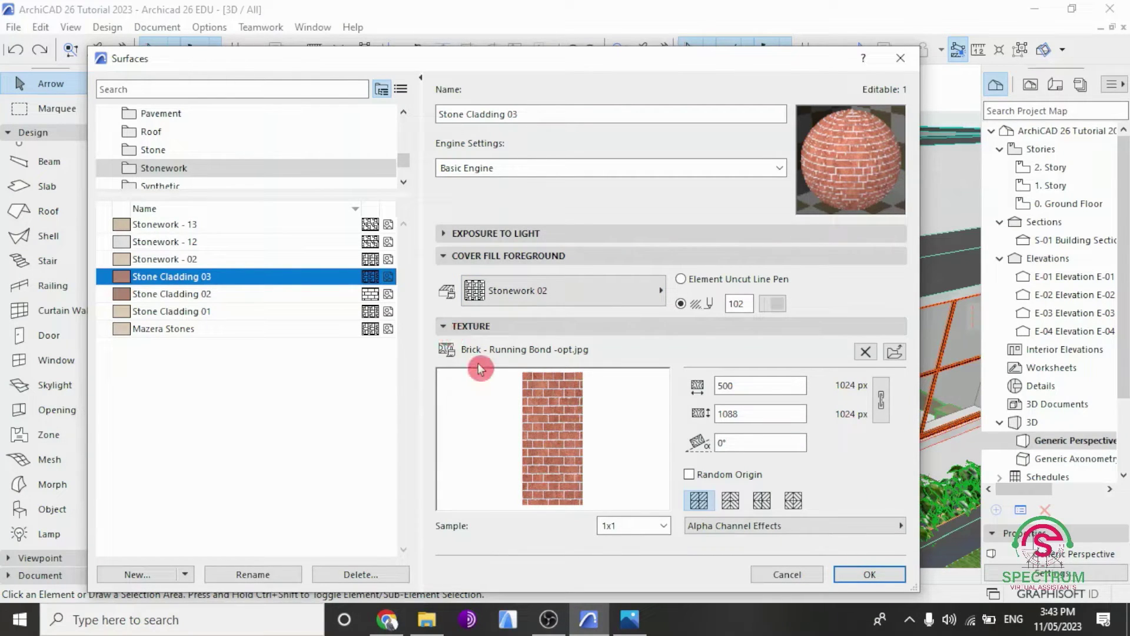
{"action": "left_click", "coordinate": [895, 355]}
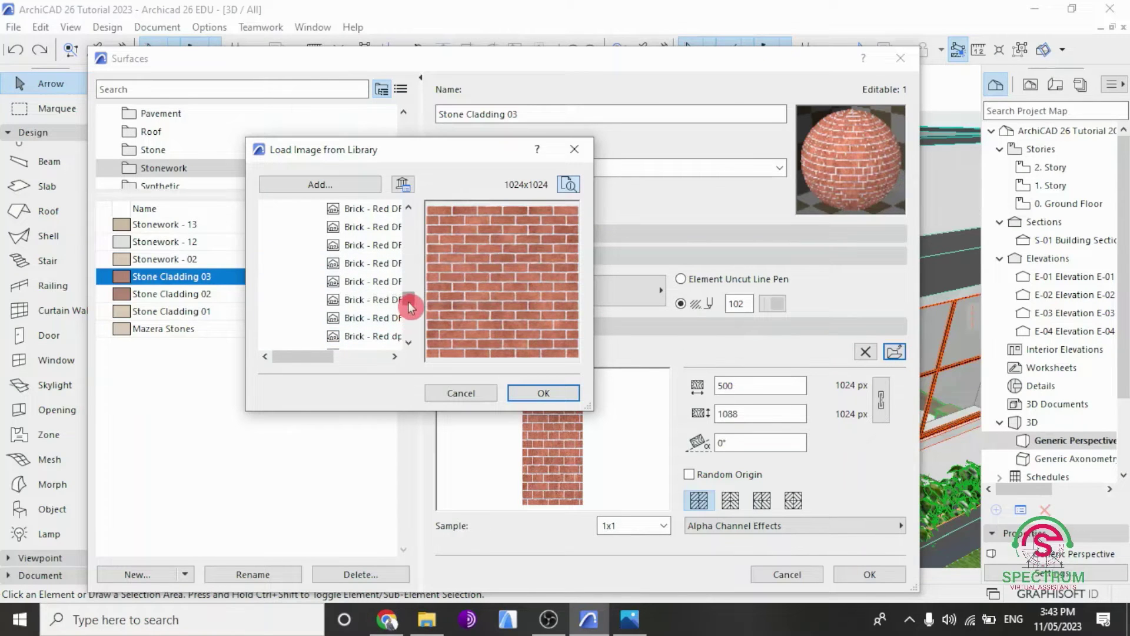
{"action": "left_click_drag", "start_coordinate": [410, 303], "coordinate": [410, 212]}
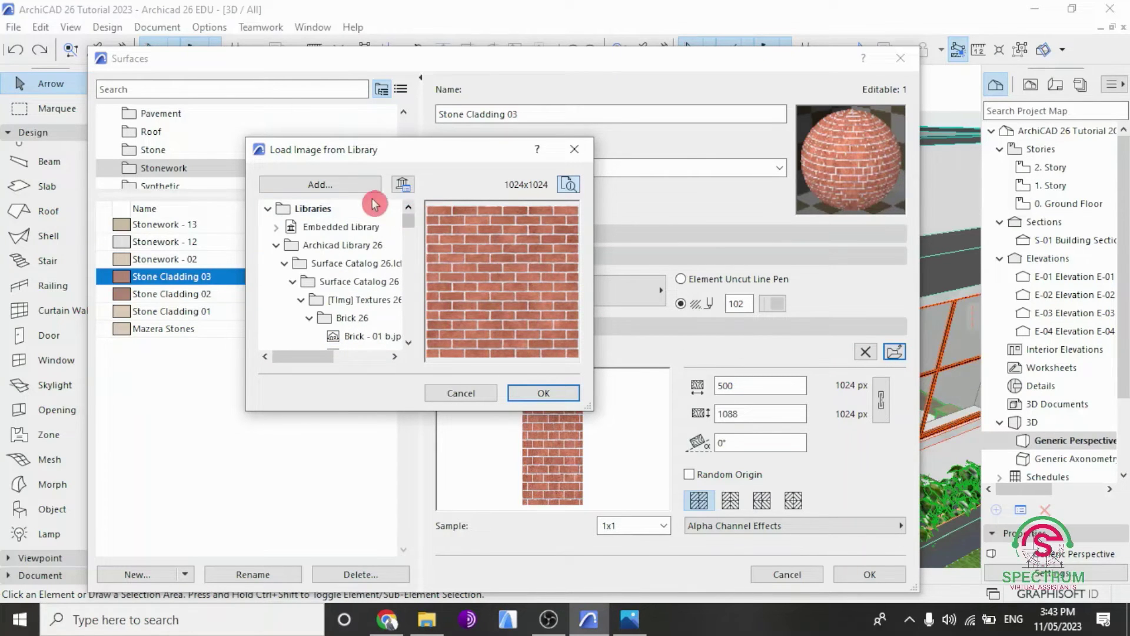
{"action": "left_click", "coordinate": [321, 184]}
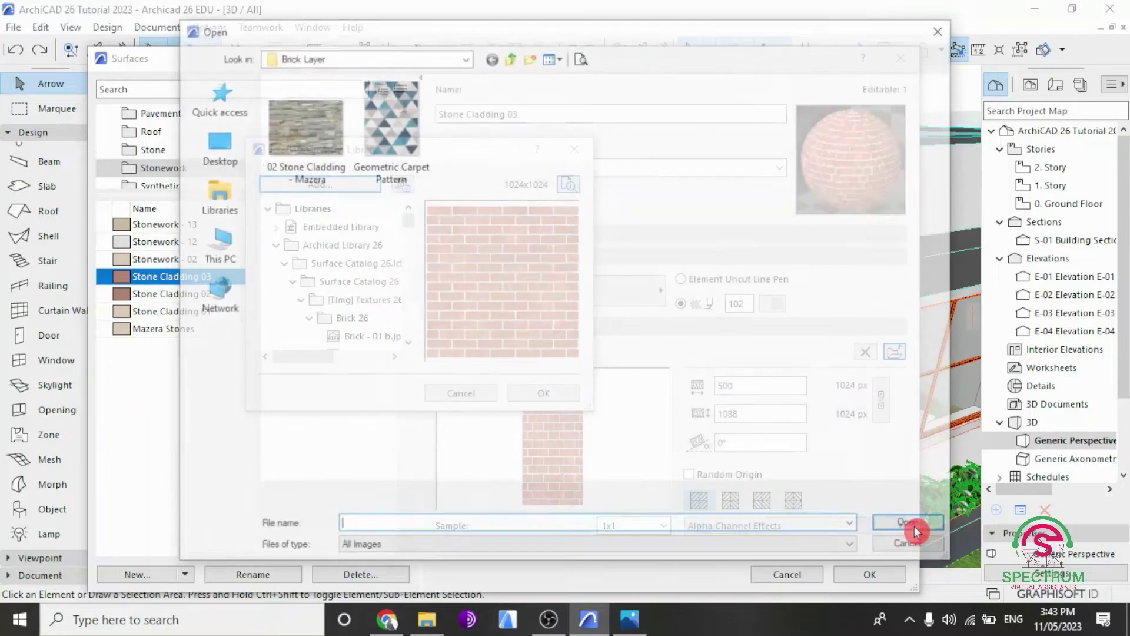
{"action": "left_click", "coordinate": [216, 257]}
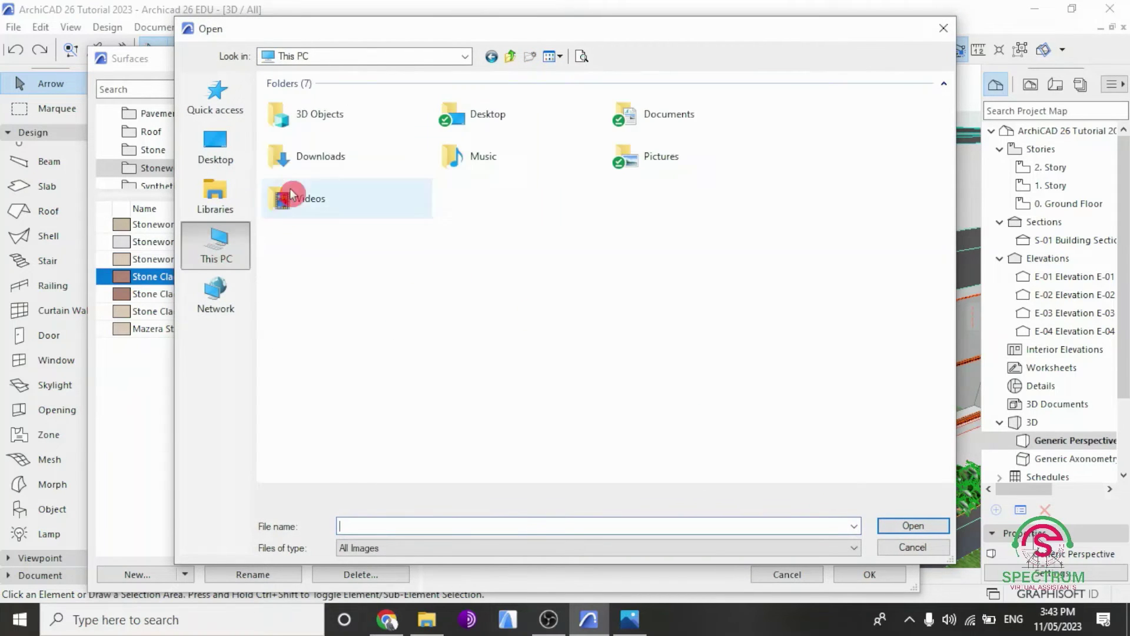
{"action": "double_click", "coordinate": [307, 157]}
{"action": "double_click", "coordinate": [307, 157]}
{"action": "left_click", "coordinate": [306, 154]}
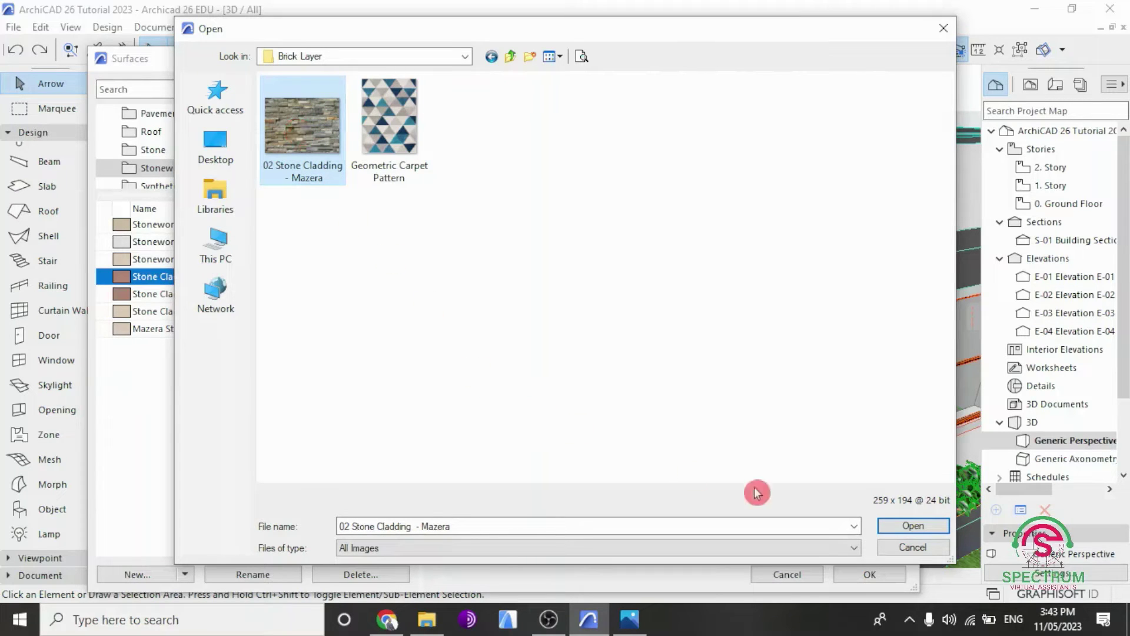
{"action": "left_click", "coordinate": [911, 530]}
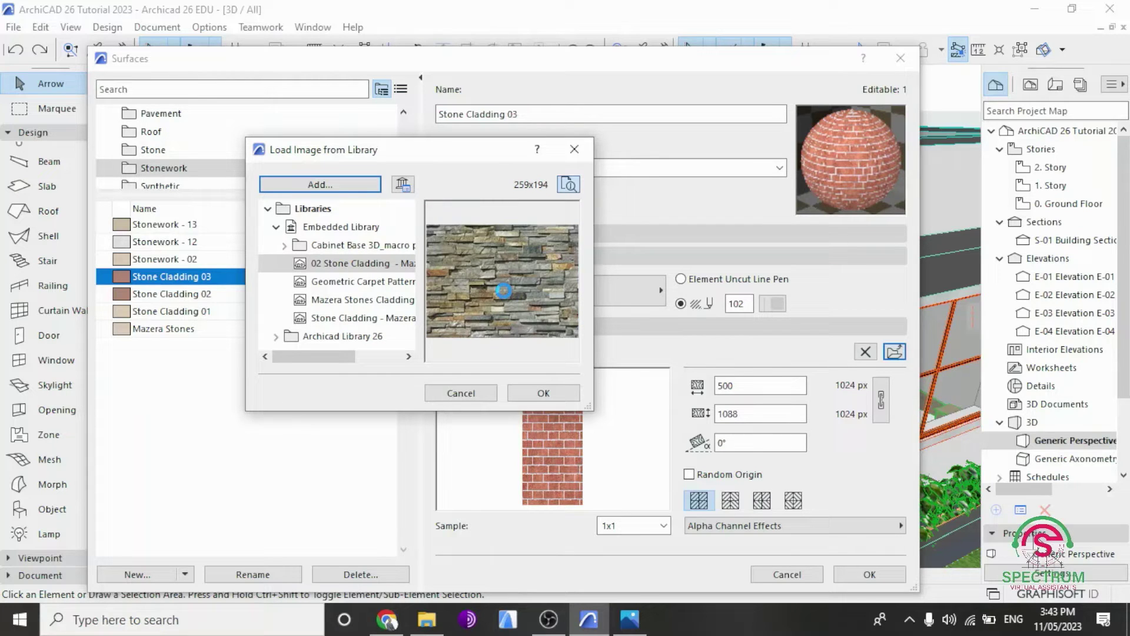
Try to load the texture of Stone Cladding 03 from the Embedded Library
{"action": "left_click", "coordinate": [507, 296]}
{"action": "left_click", "coordinate": [302, 228]}
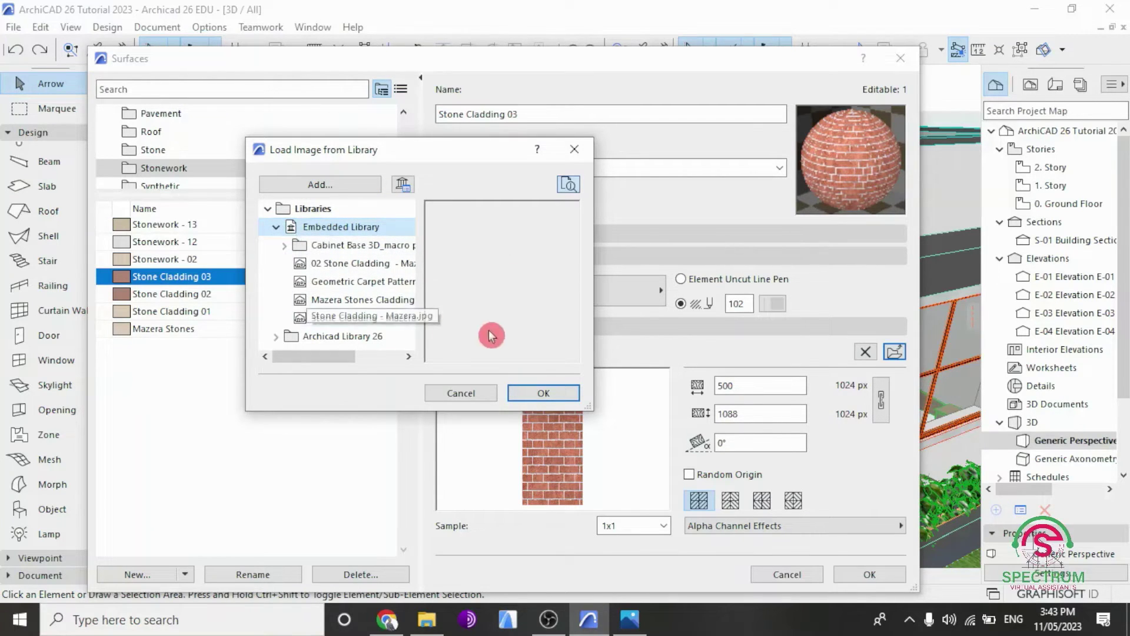
{"action": "left_click", "coordinate": [537, 395]}
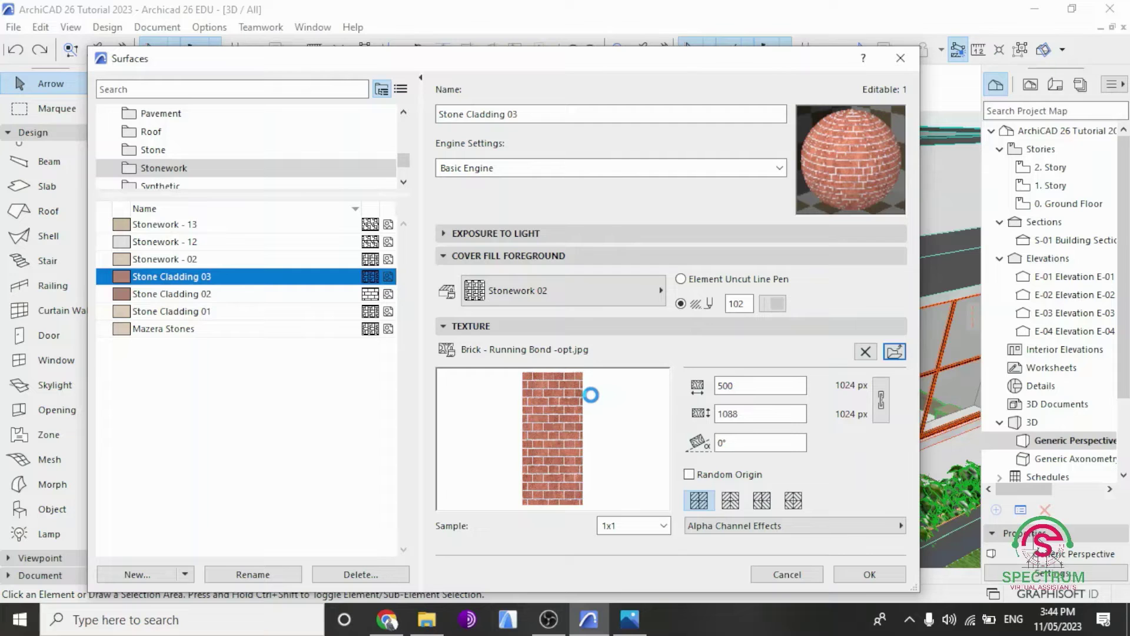
Load the image 02 Stone Cladding - Mazera from the Embedded Library as the texture of Stone Cladding 03
{"action": "left_click", "coordinate": [894, 352]}
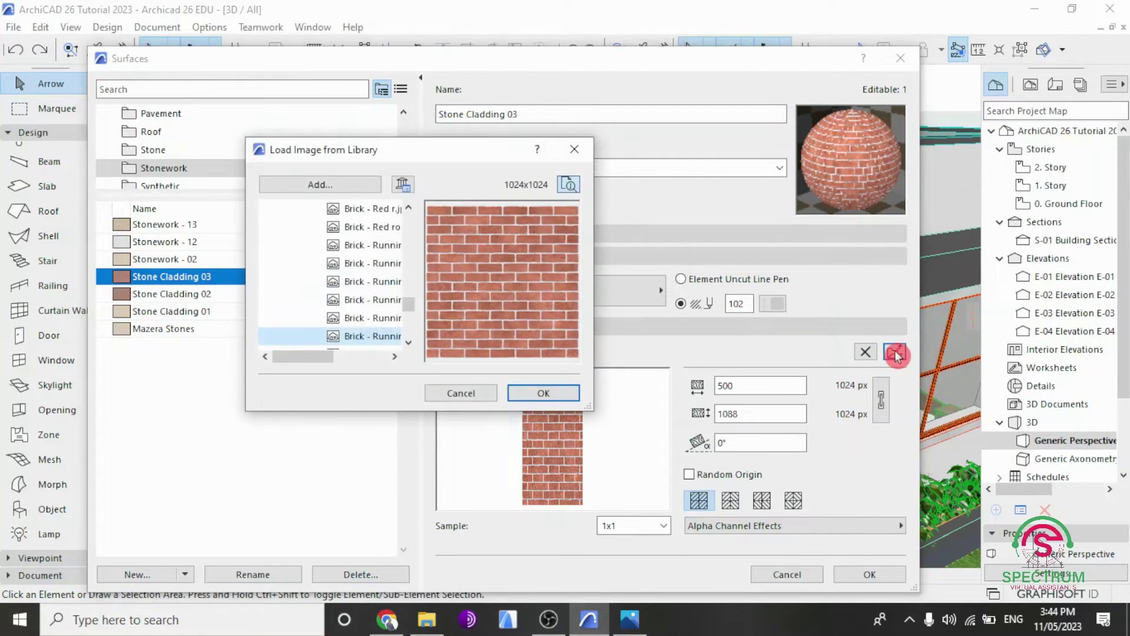
{"action": "left_click_drag", "start_coordinate": [412, 299], "coordinate": [422, 212]}
{"action": "left_click", "coordinate": [322, 231]}
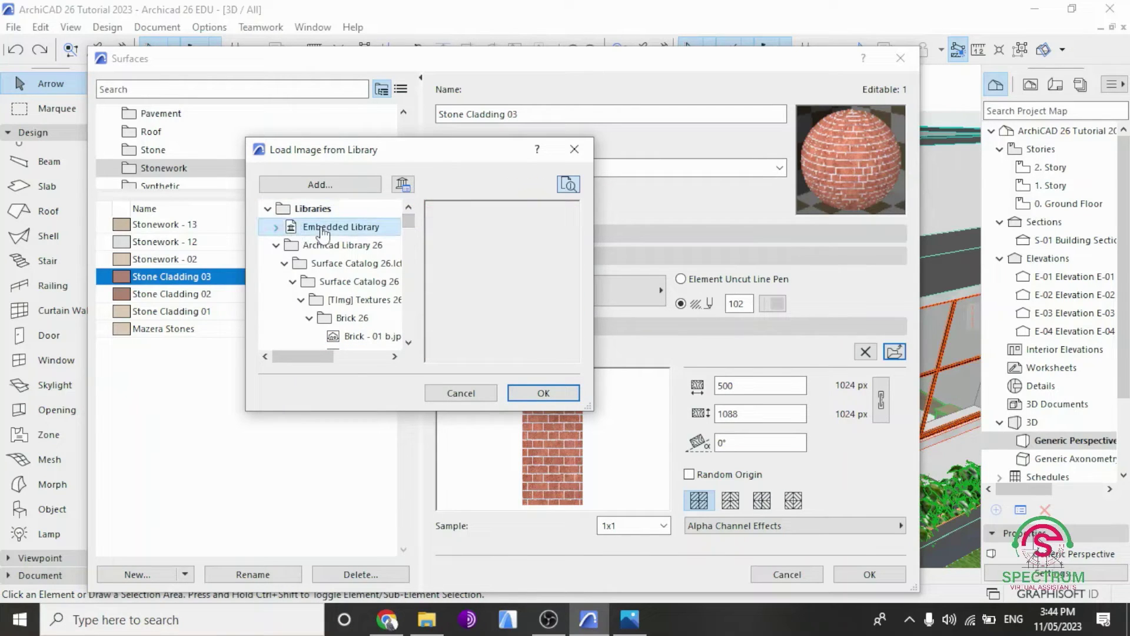
{"action": "left_click", "coordinate": [276, 227]}
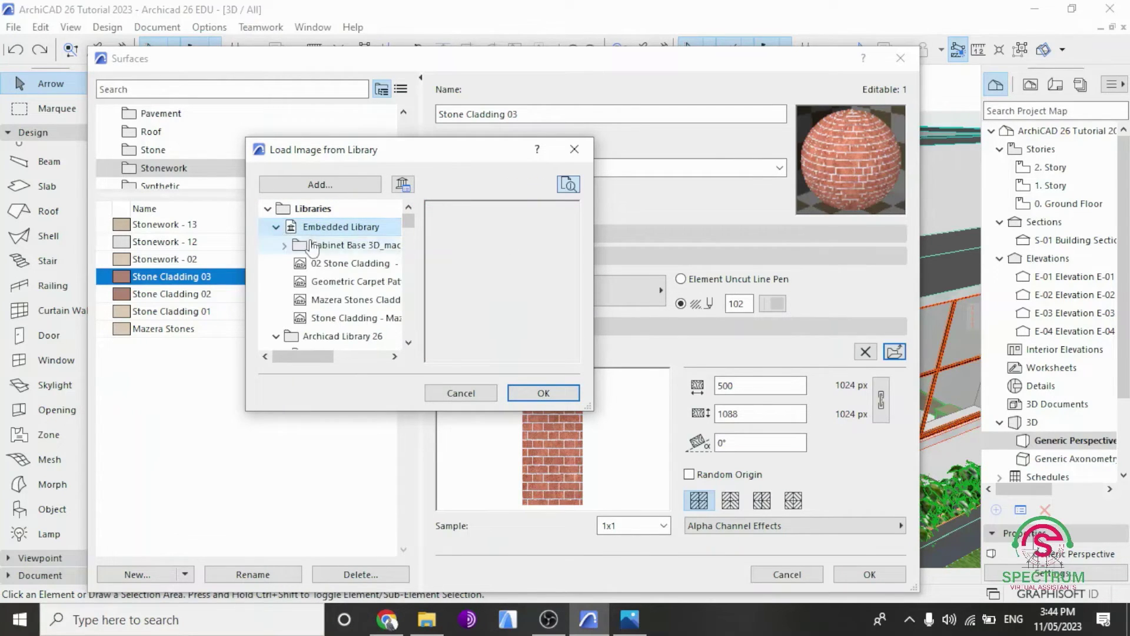
{"action": "left_click", "coordinate": [351, 265]}
{"action": "left_click", "coordinate": [417, 263]}
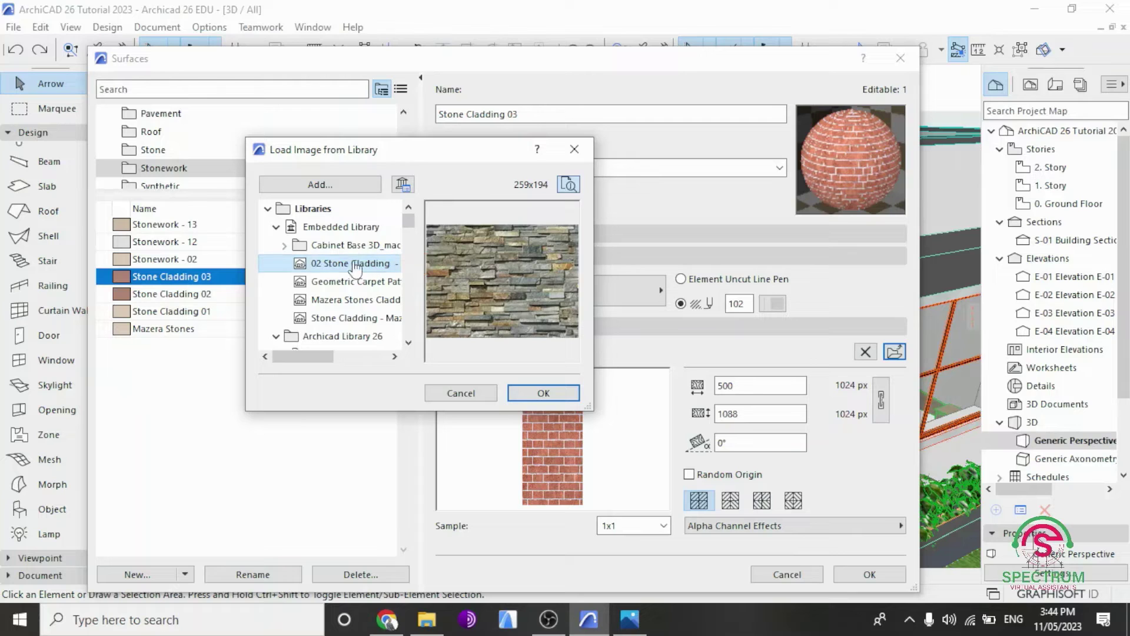
{"action": "left_click", "coordinate": [544, 393]}
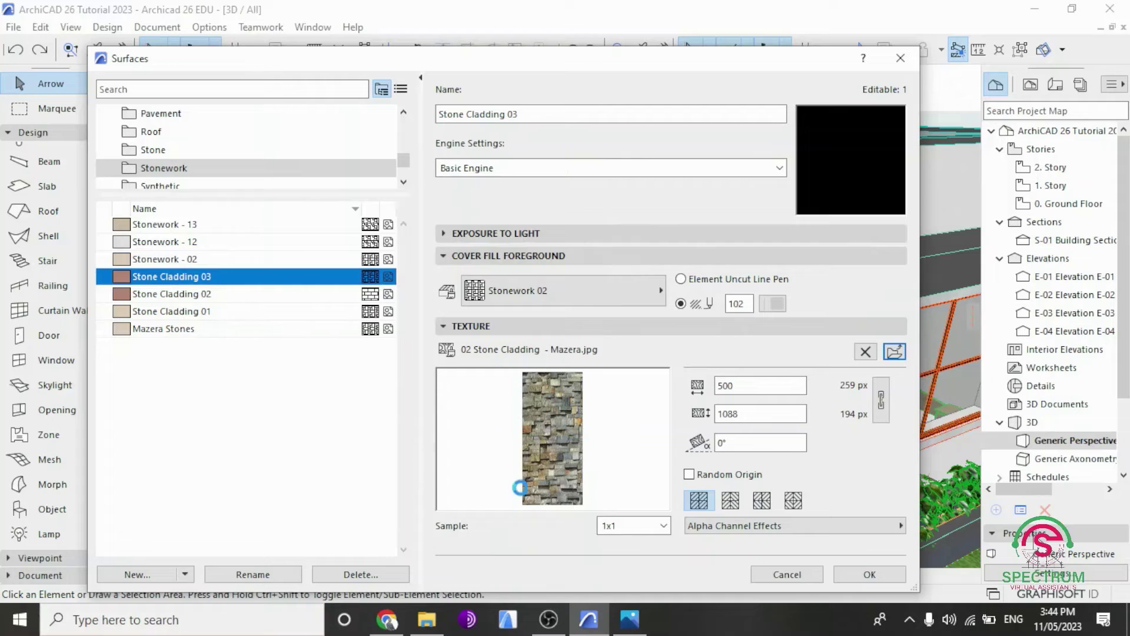
Set the Stone Cladding 03 texture to a horizontal size of 1200 and a vertical size of 900
{"action": "double_click", "coordinate": [745, 390]}
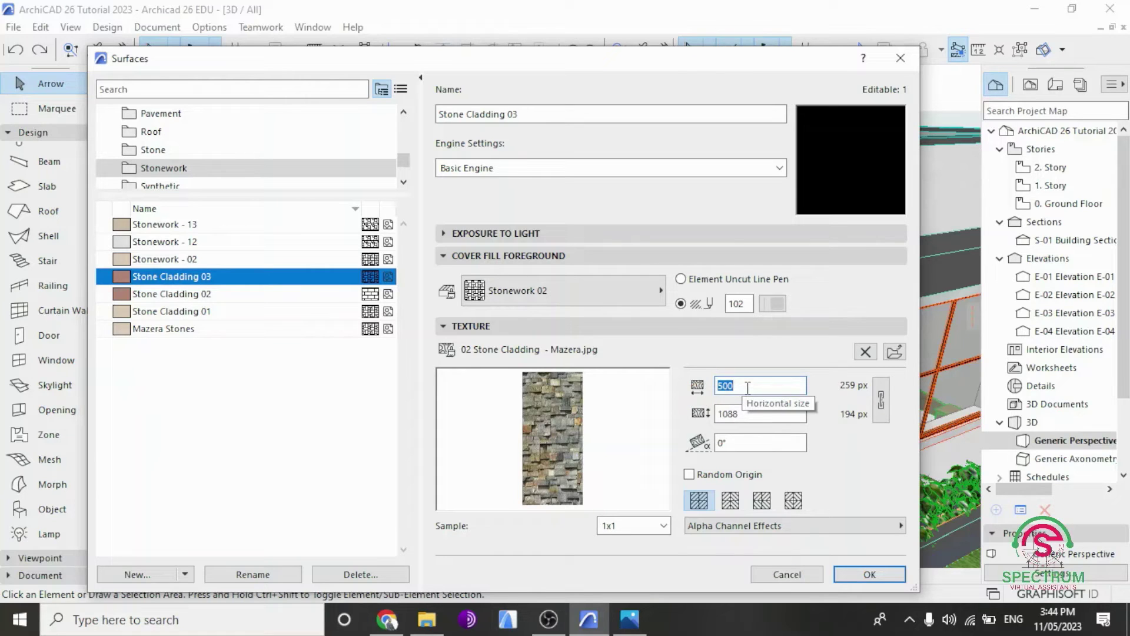
{"action": "type", "text": "1200"}
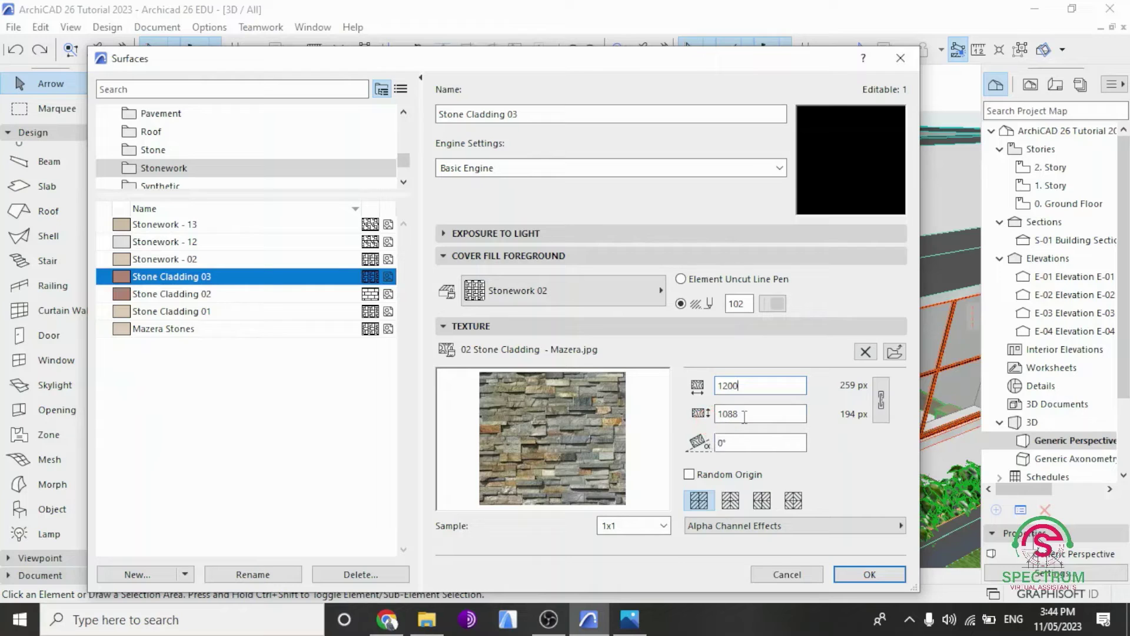
{"action": "key", "text": "Tab"}
{"action": "type", "text": "900"}
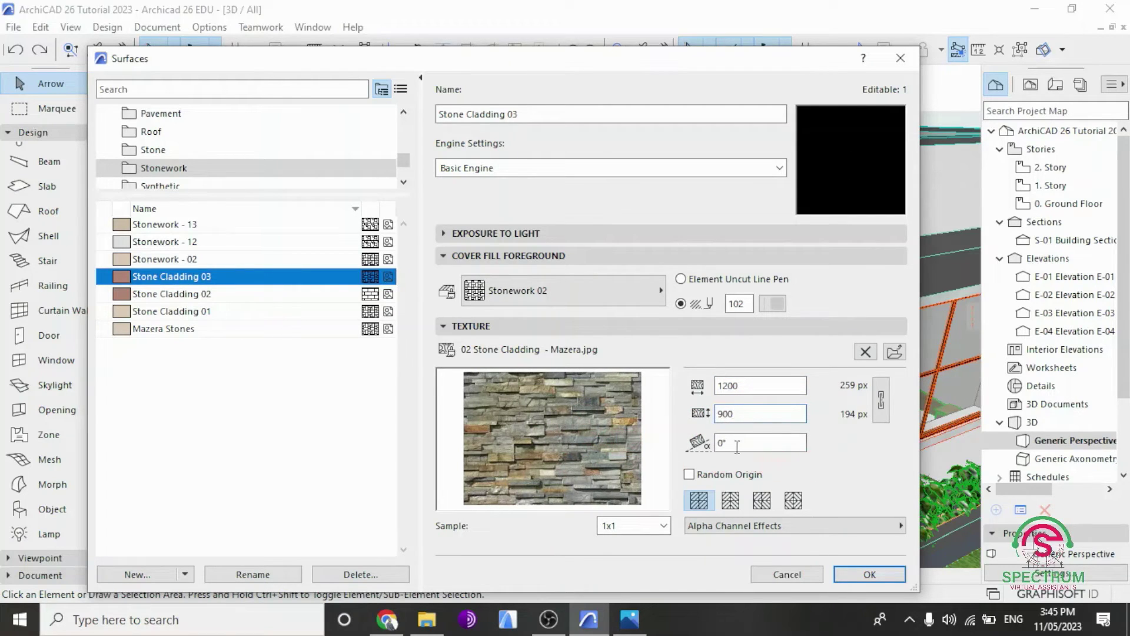
Try a 70° rotation angle for the stone texture, and reset the angle to 0°
{"action": "key", "text": "Tab"}
{"action": "type", "text": "70"}
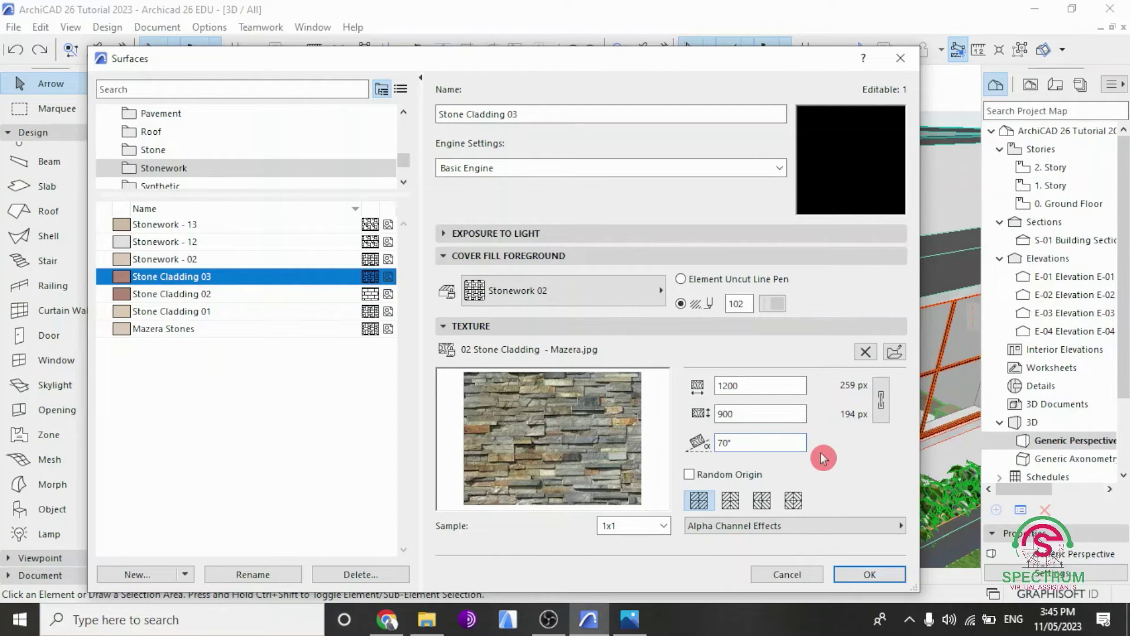
{"action": "left_click_drag", "start_coordinate": [745, 443], "coordinate": [682, 445]}
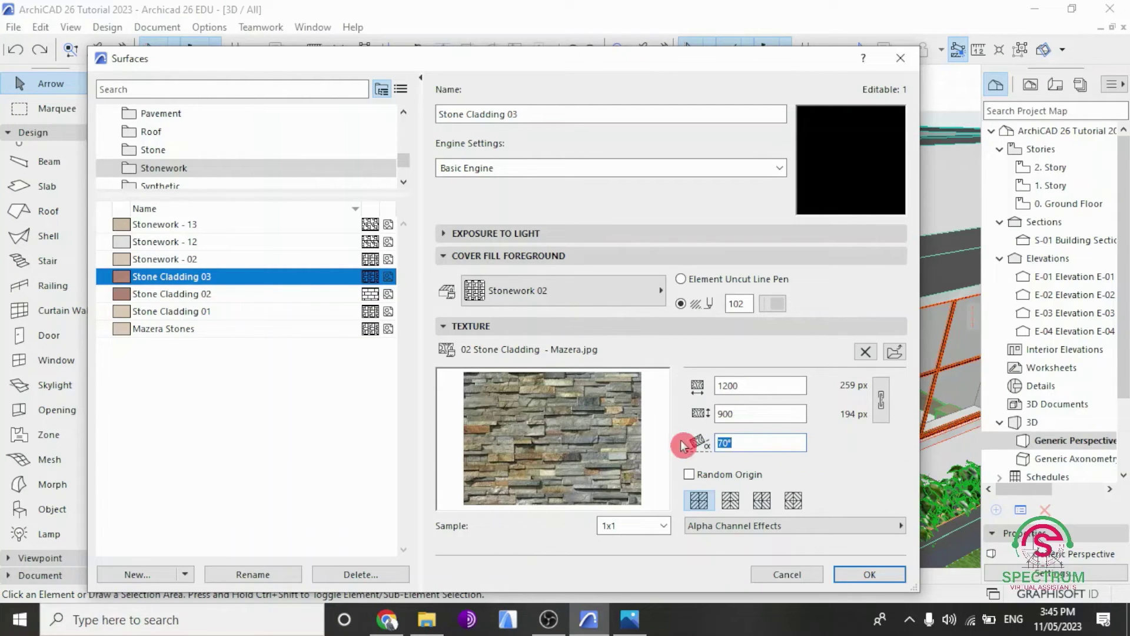
{"action": "type", "text": "0"}
Try the second mirroring method for the stone texture and restore the first, unmirrored one
{"action": "left_click", "coordinate": [705, 502]}
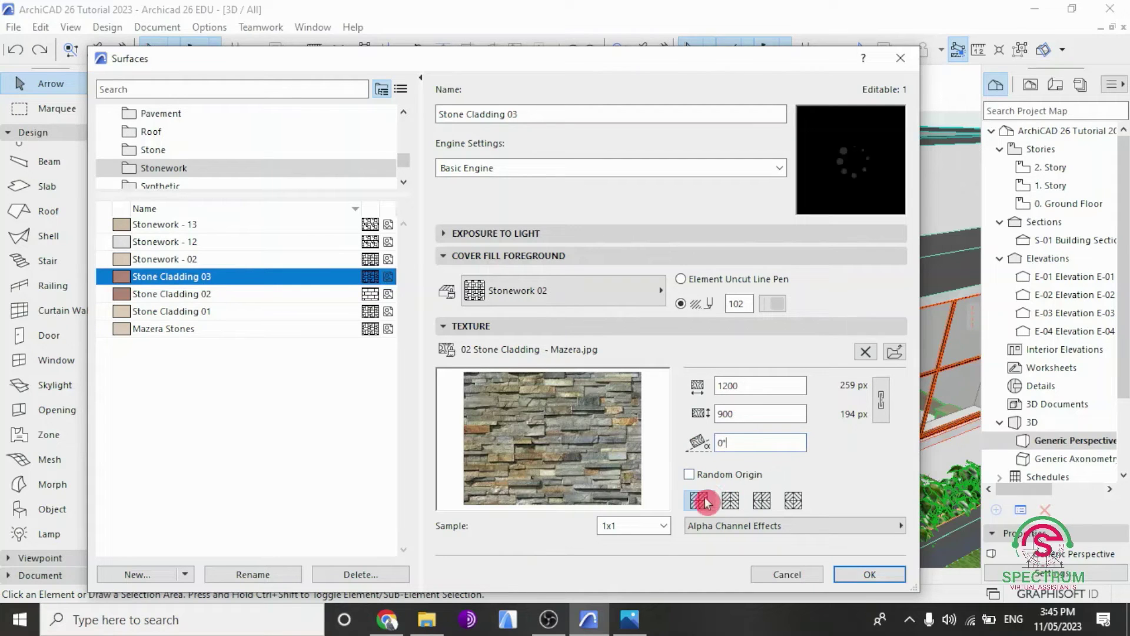
{"action": "left_click", "coordinate": [730, 502]}
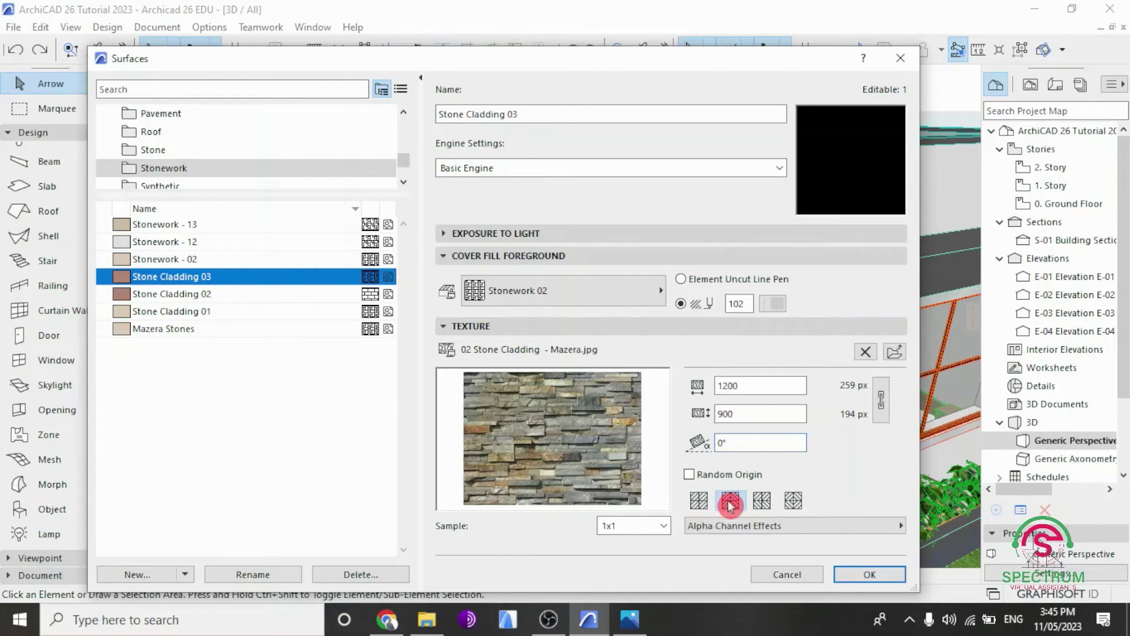
{"action": "left_click", "coordinate": [699, 503]}
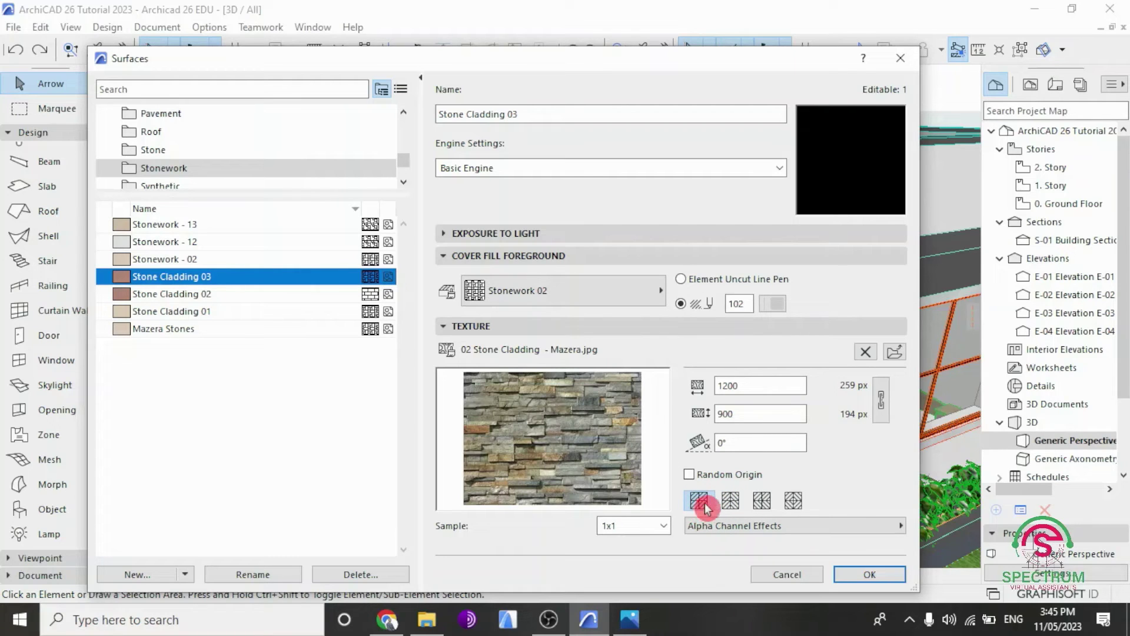
Preview the stone texture's tiling with 2x2, 3x3 and 4x4 samples, and return the sample to 1x1
{"action": "left_click", "coordinate": [663, 525]}
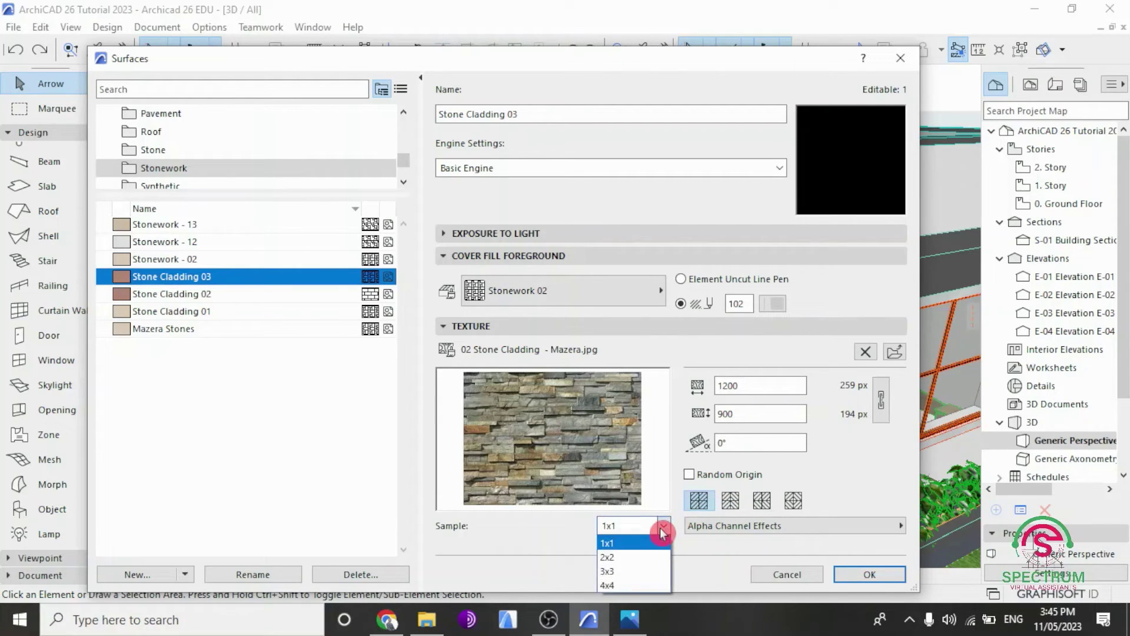
{"action": "left_click", "coordinate": [641, 564]}
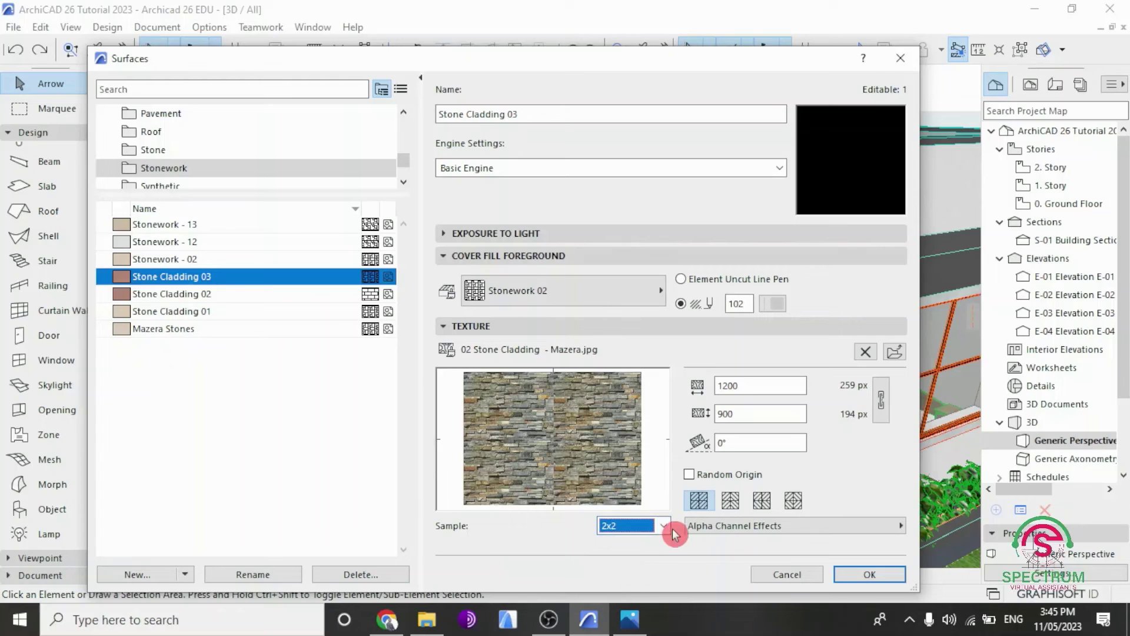
{"action": "left_click", "coordinate": [663, 525]}
{"action": "left_click", "coordinate": [635, 570]}
{"action": "left_click", "coordinate": [662, 525]}
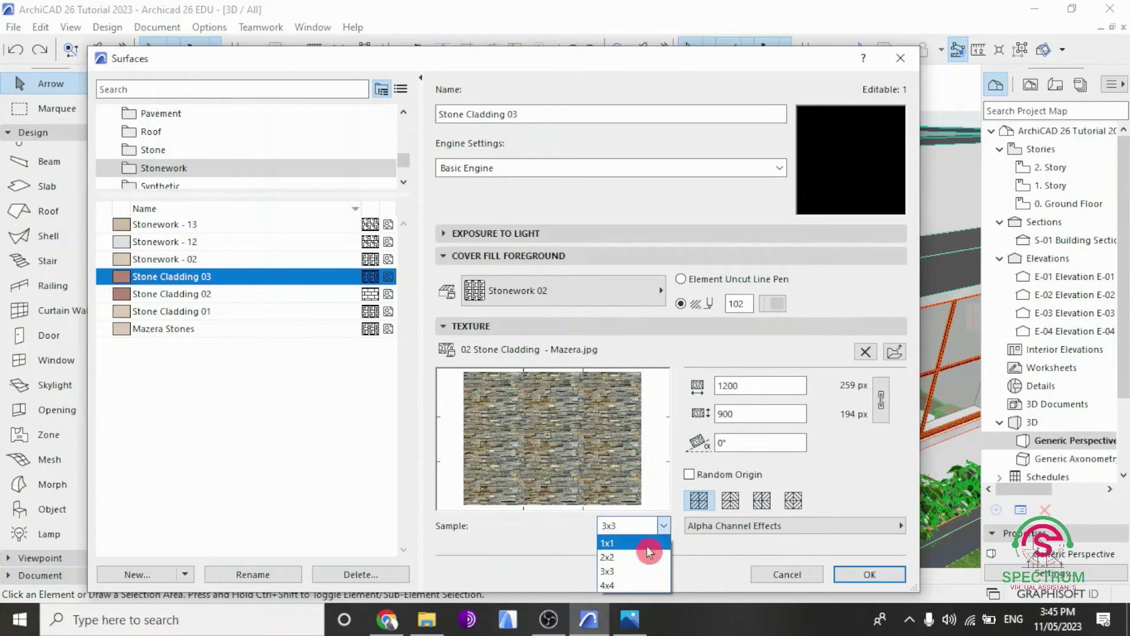
{"action": "left_click", "coordinate": [612, 586]}
{"action": "left_click", "coordinate": [663, 525]}
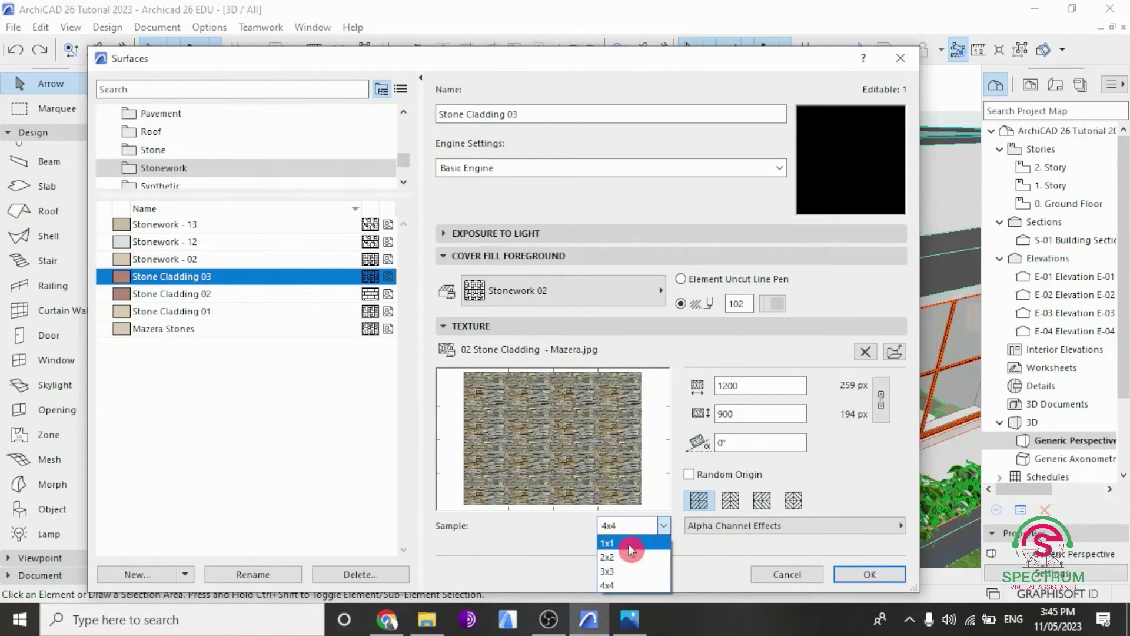
{"action": "left_click", "coordinate": [627, 543]}
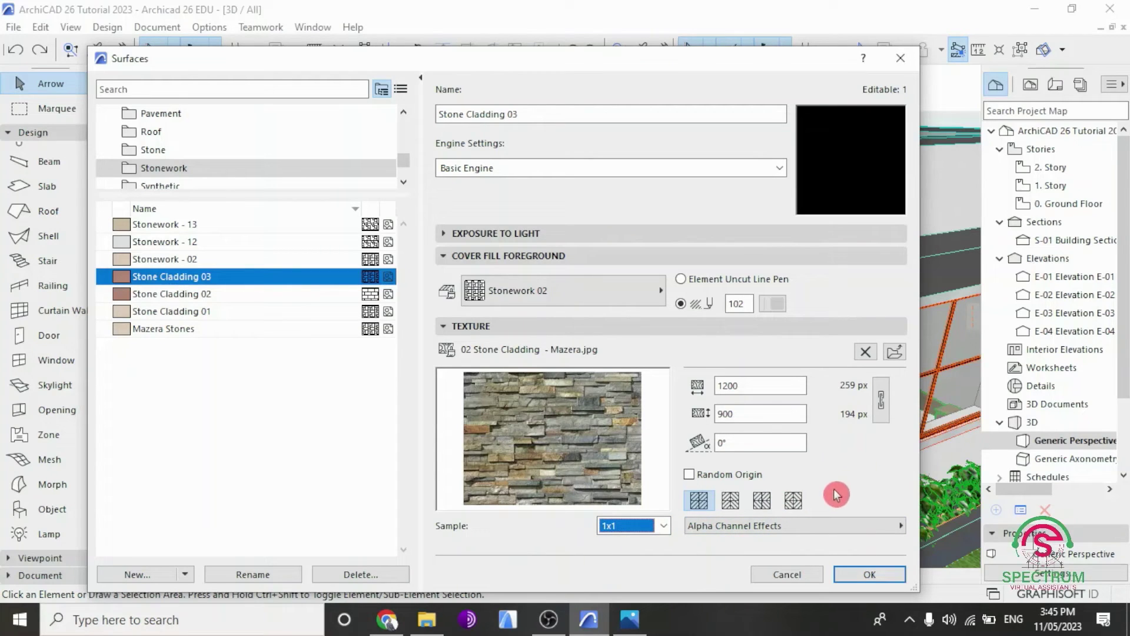
Review the texture's alpha channel effects and confirm the Stone Cladding 03 surface settings
{"action": "left_click", "coordinate": [834, 530]}
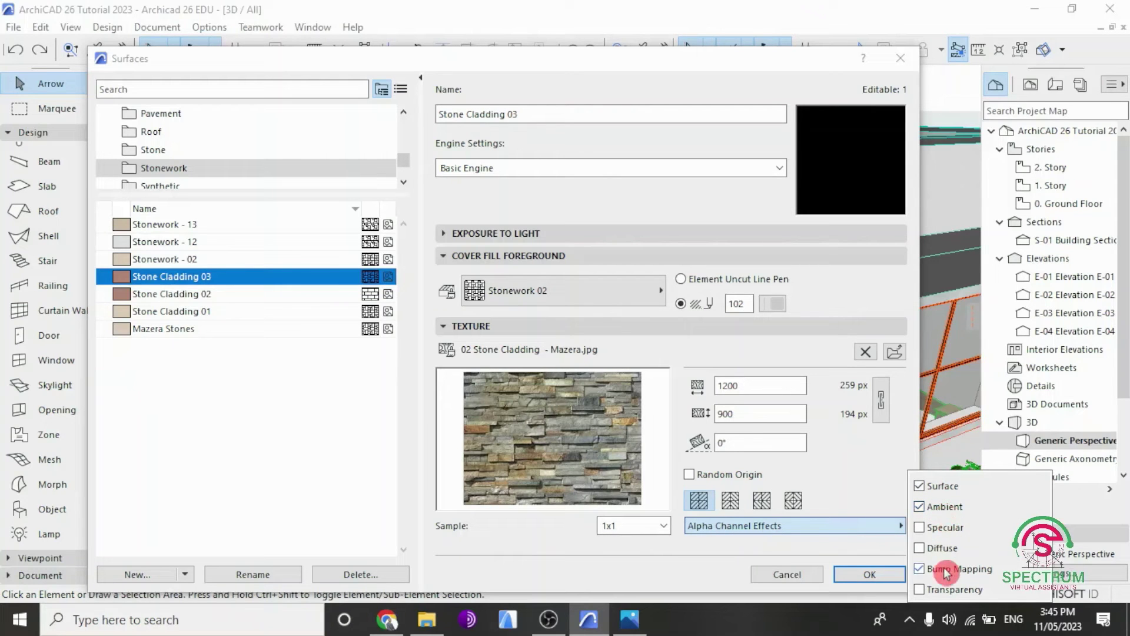
{"action": "left_click", "coordinate": [853, 480]}
{"action": "left_click", "coordinate": [875, 574]}
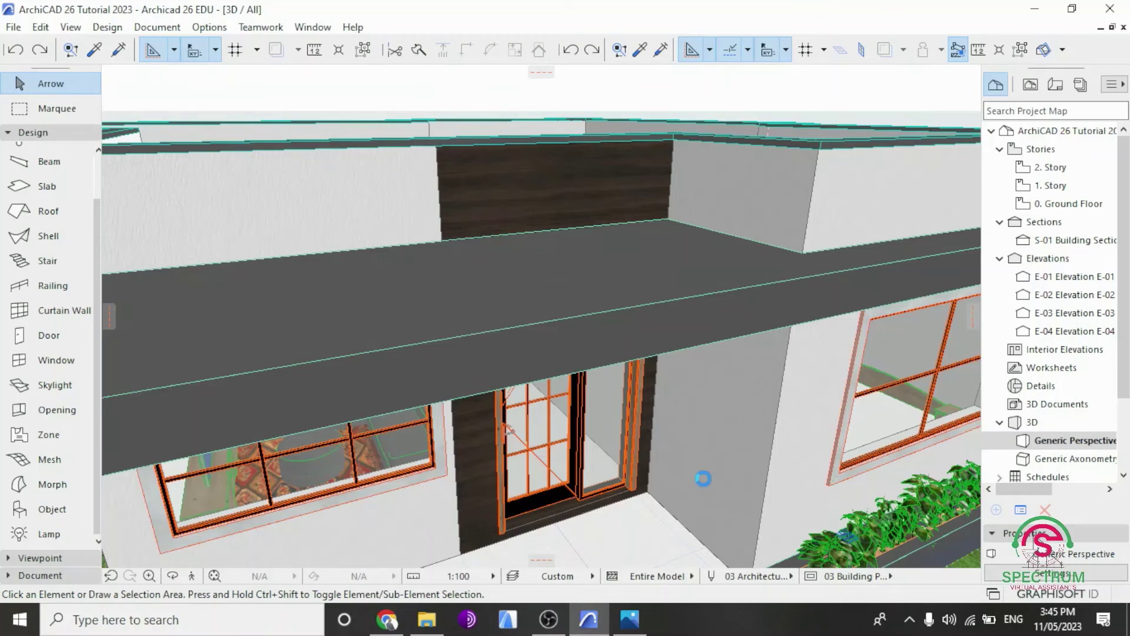
Override all surfaces of the dark wood wall around the entrance door with Stone Cladding 03
{"action": "scroll", "coordinate": [607, 507], "scroll_direction": "down", "scroll_amount": 2}
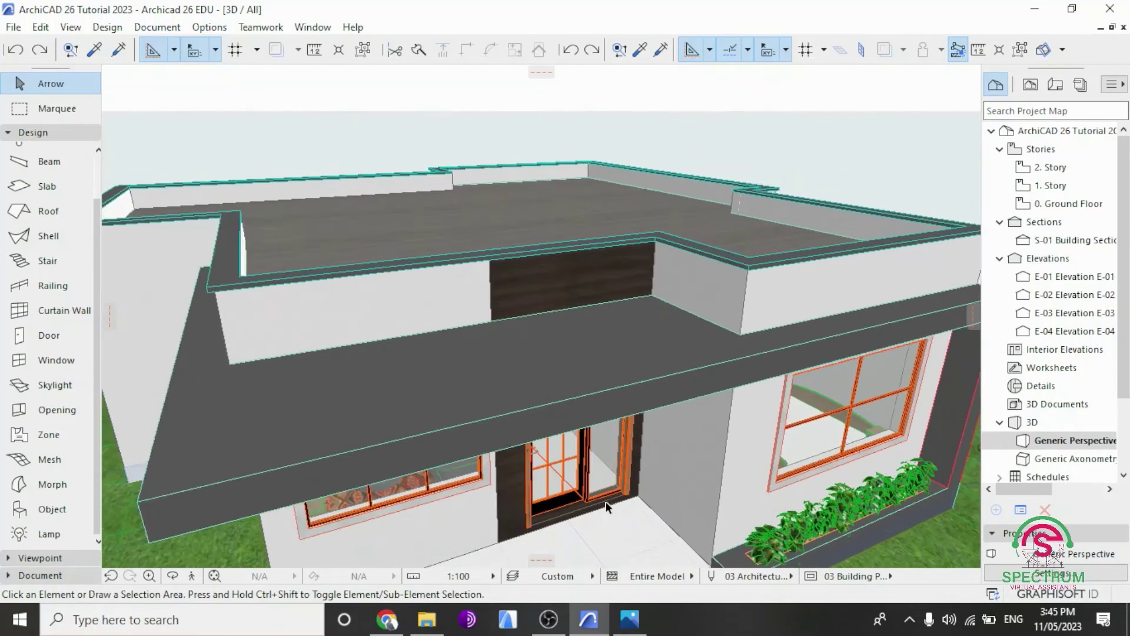
{"action": "scroll", "coordinate": [605, 500], "scroll_direction": "down", "scroll_amount": 3}
{"action": "scroll", "coordinate": [483, 259], "scroll_direction": "up", "scroll_amount": 4}
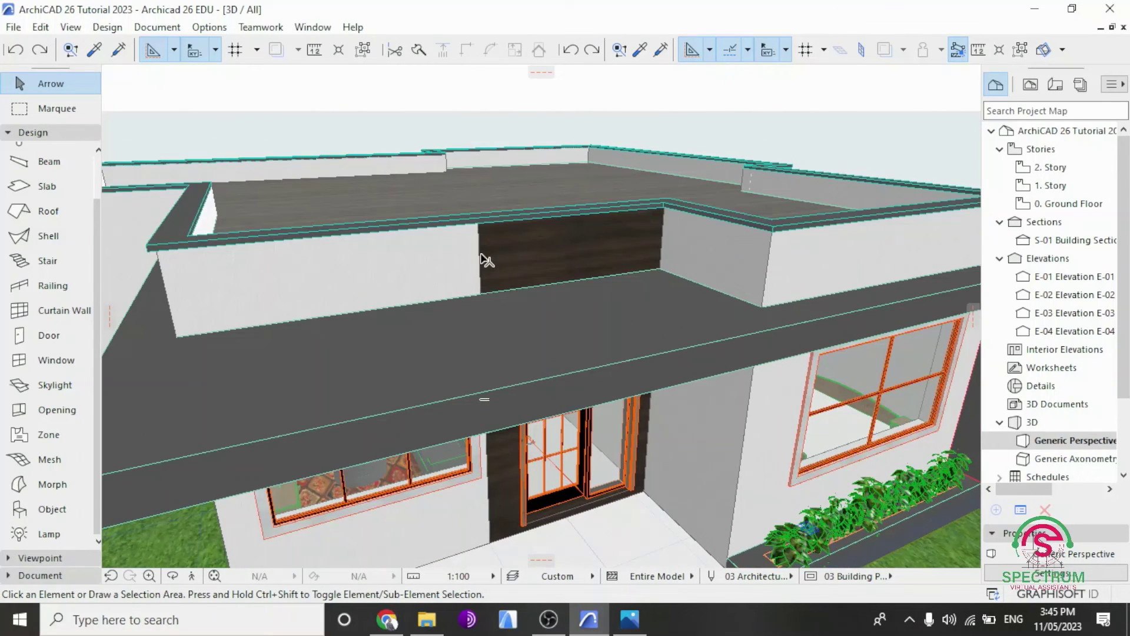
{"action": "left_click", "coordinate": [627, 263]}
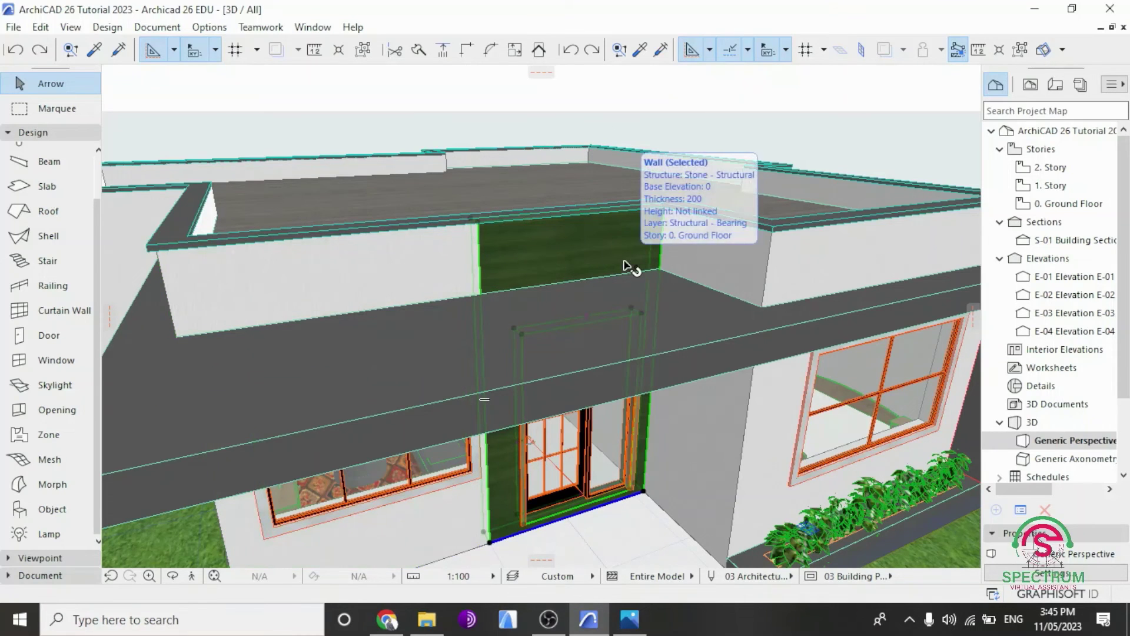
{"action": "right_click", "coordinate": [355, 96]}
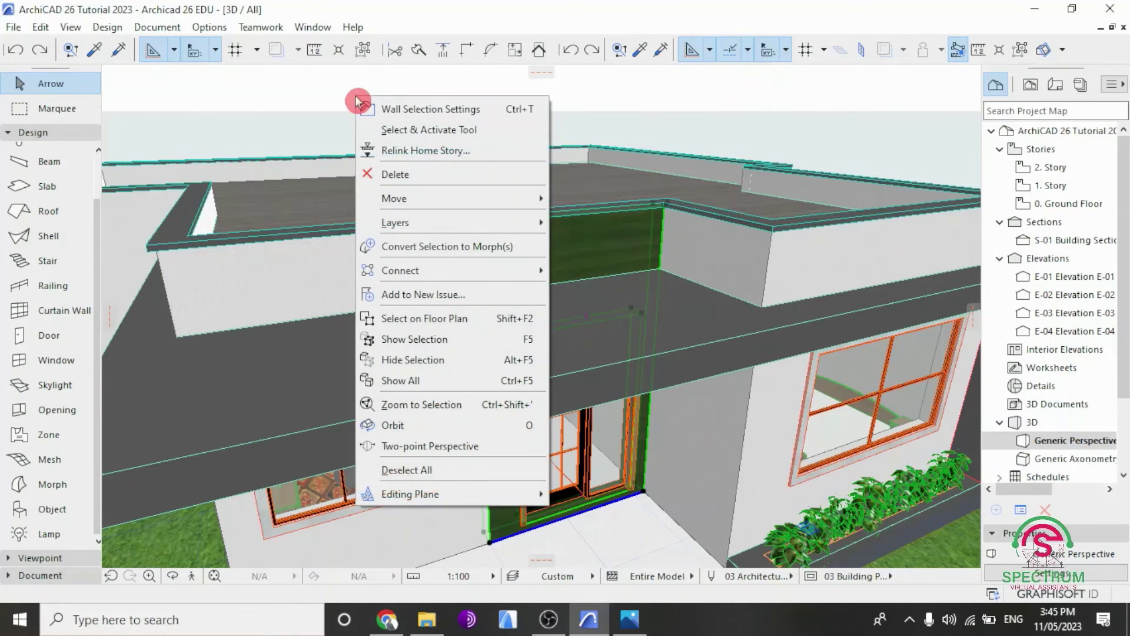
{"action": "left_click", "coordinate": [449, 118]}
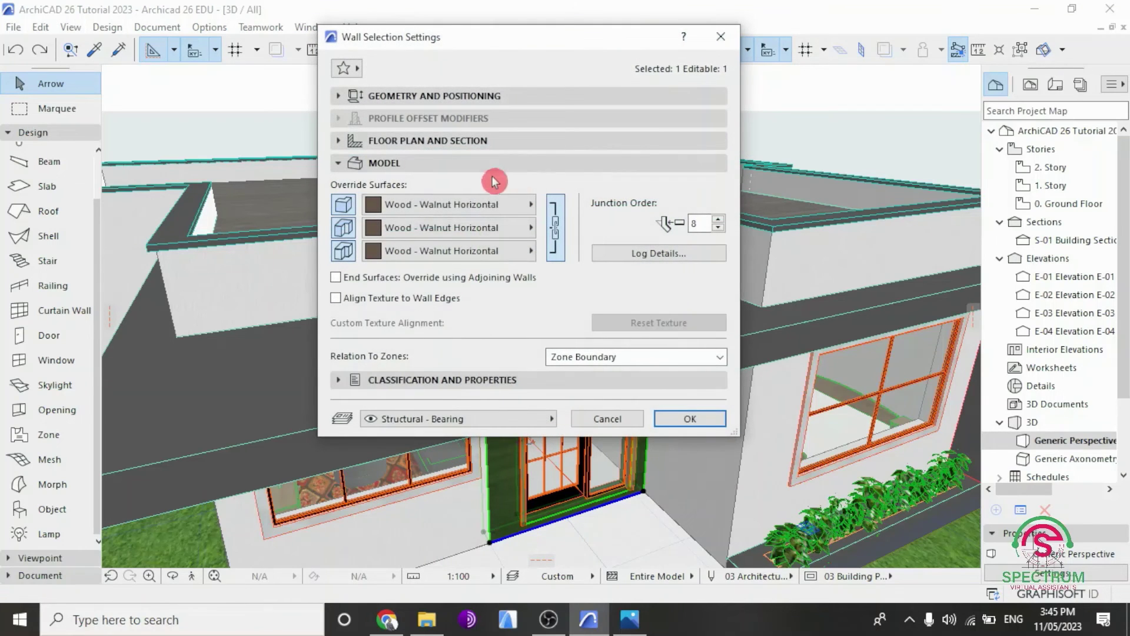
{"action": "left_click", "coordinate": [406, 206]}
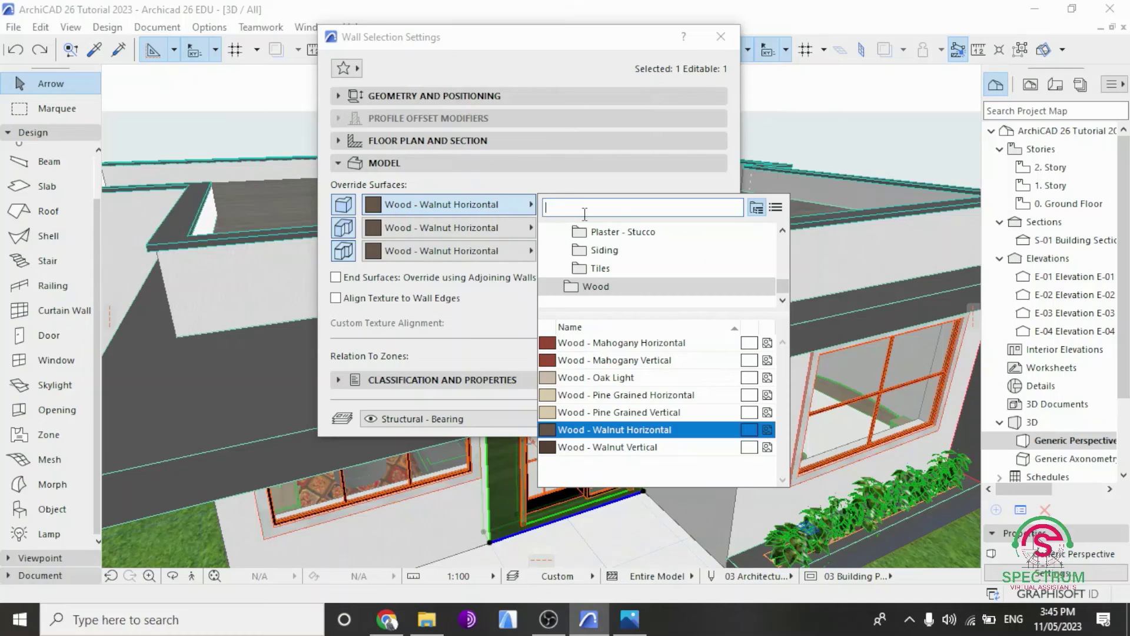
{"action": "type", "text": "02"}
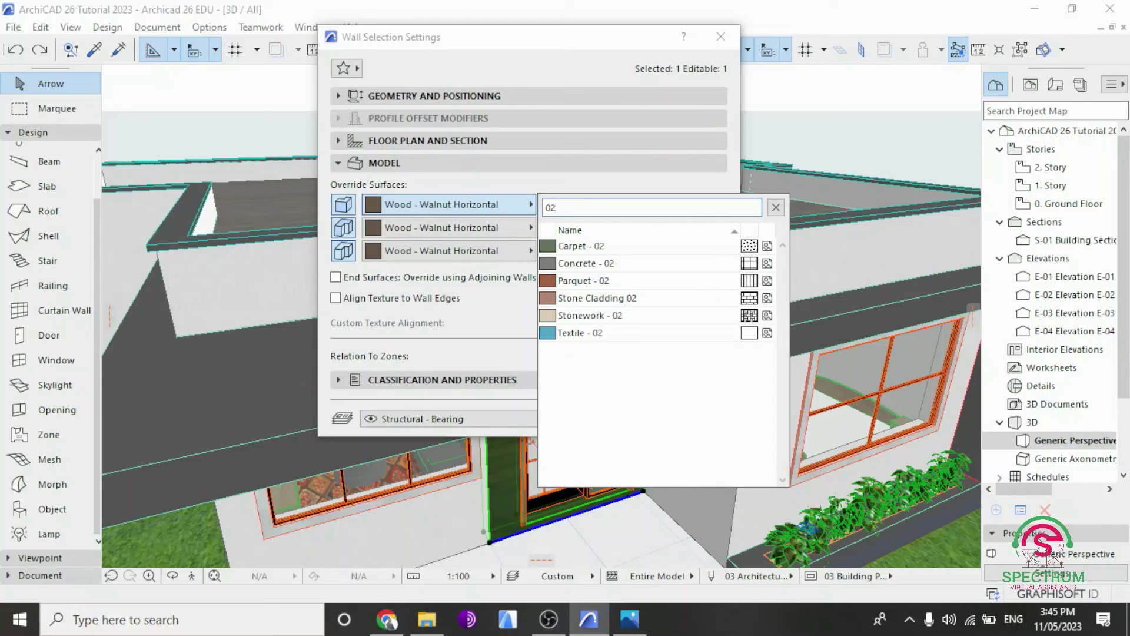
{"action": "key", "text": "BackSpace"}
{"action": "key", "text": "BackSpace"}
{"action": "type", "text": "sto"}
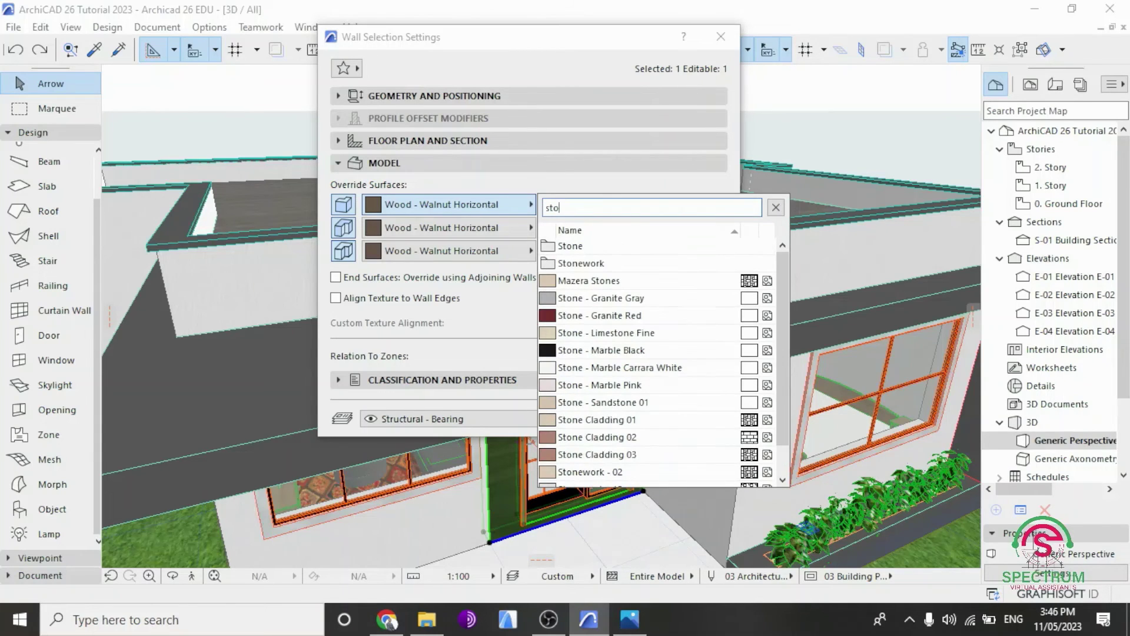
{"action": "type", "text": "ne cla"}
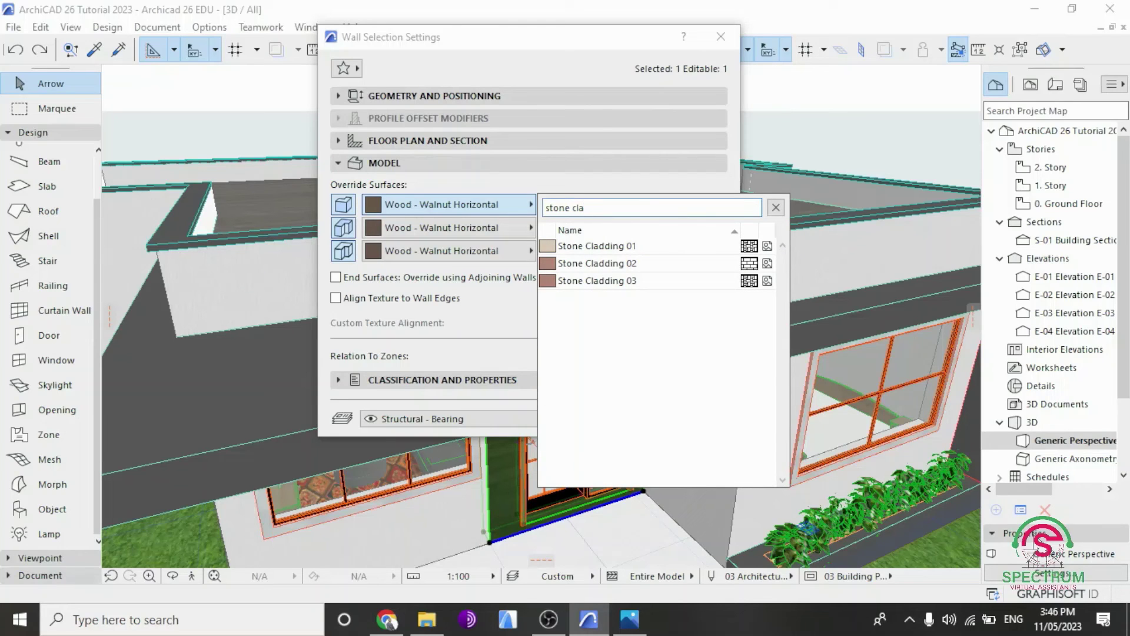
{"action": "left_click", "coordinate": [628, 288]}
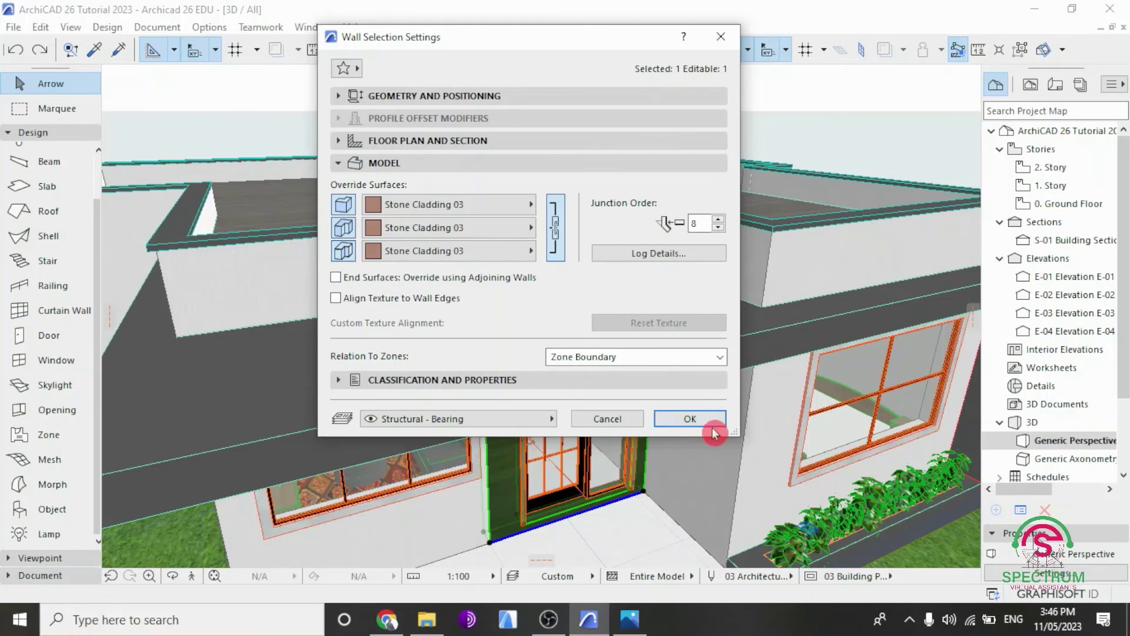
{"action": "left_click", "coordinate": [673, 420]}
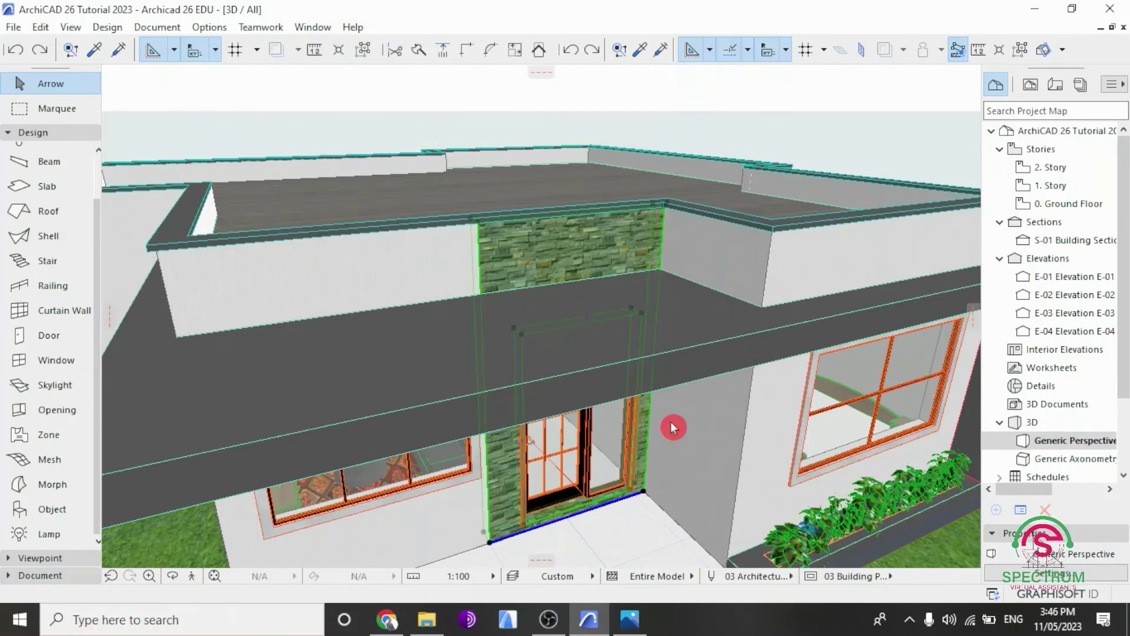
Deselect the entrance wall and examine its stone cladding up close and from a lower front viewpoint
{"action": "scroll", "coordinate": [594, 290], "scroll_direction": "up", "scroll_amount": 3}
{"action": "scroll", "coordinate": [591, 264], "scroll_direction": "up", "scroll_amount": 3}
{"action": "left_click", "coordinate": [588, 245]}
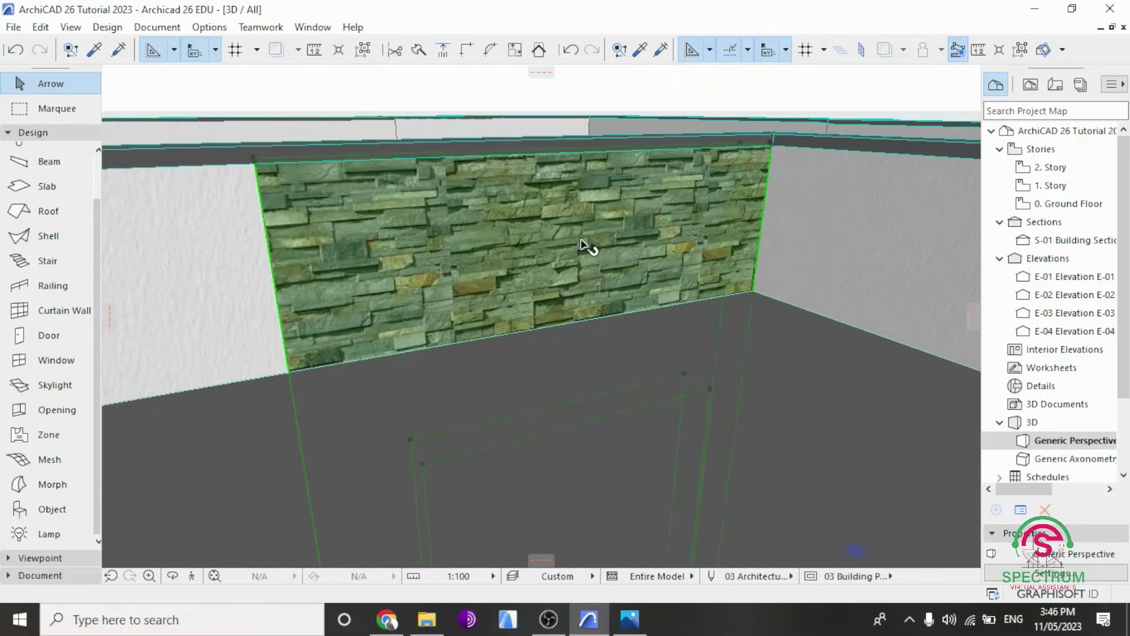
{"action": "scroll", "coordinate": [538, 293], "scroll_direction": "down", "scroll_amount": 5}
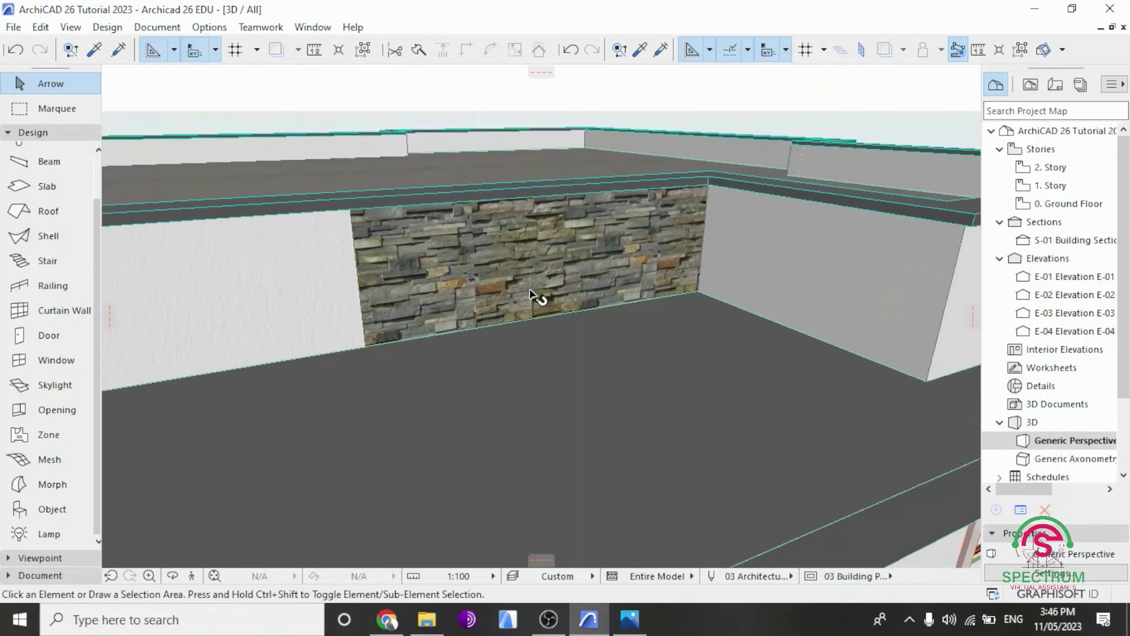
{"action": "left_click", "coordinate": [172, 576]}
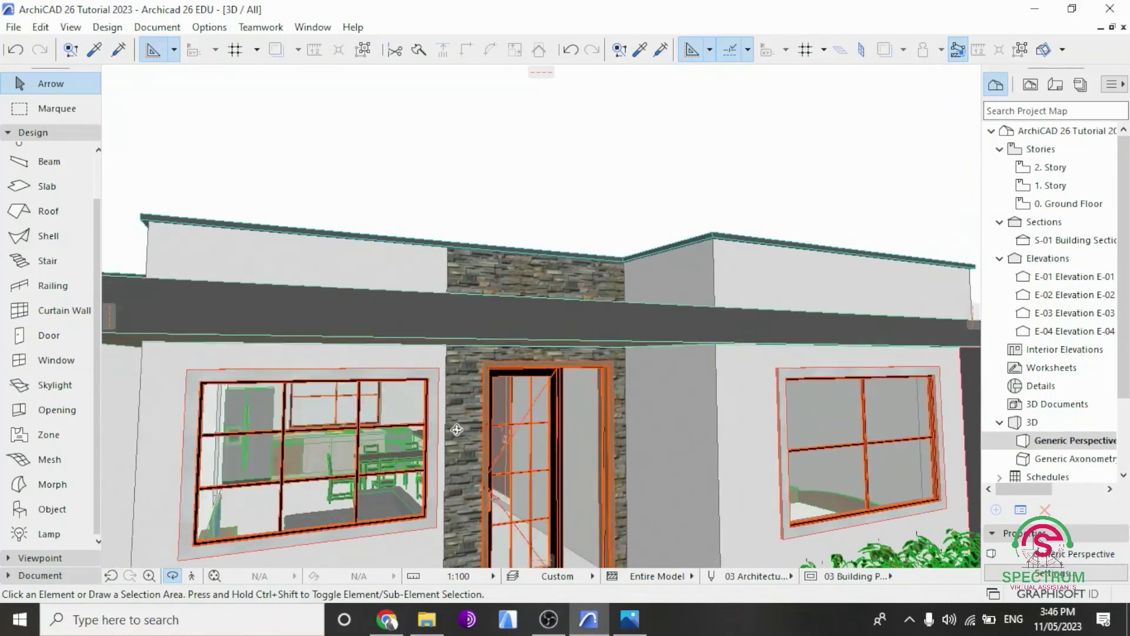